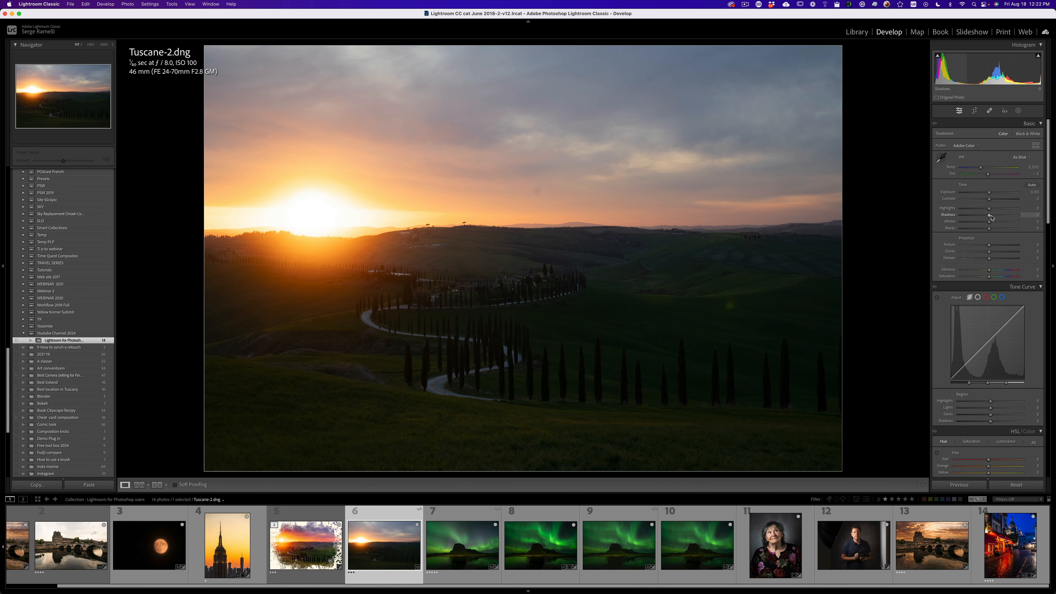
# Set the sunset photo's Shadows to +100, Highlights to -58 and Blacks to -32, checking the black clipping.
pyautogui.moveTo(989, 215); pyautogui.dragTo(960, 209)
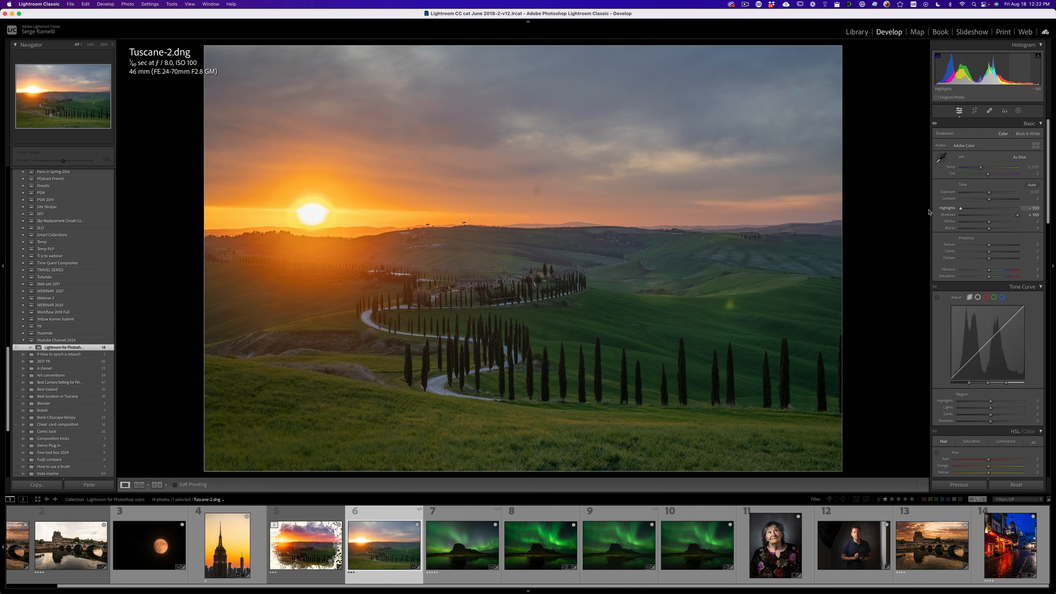
pyautogui.click(970, 209)
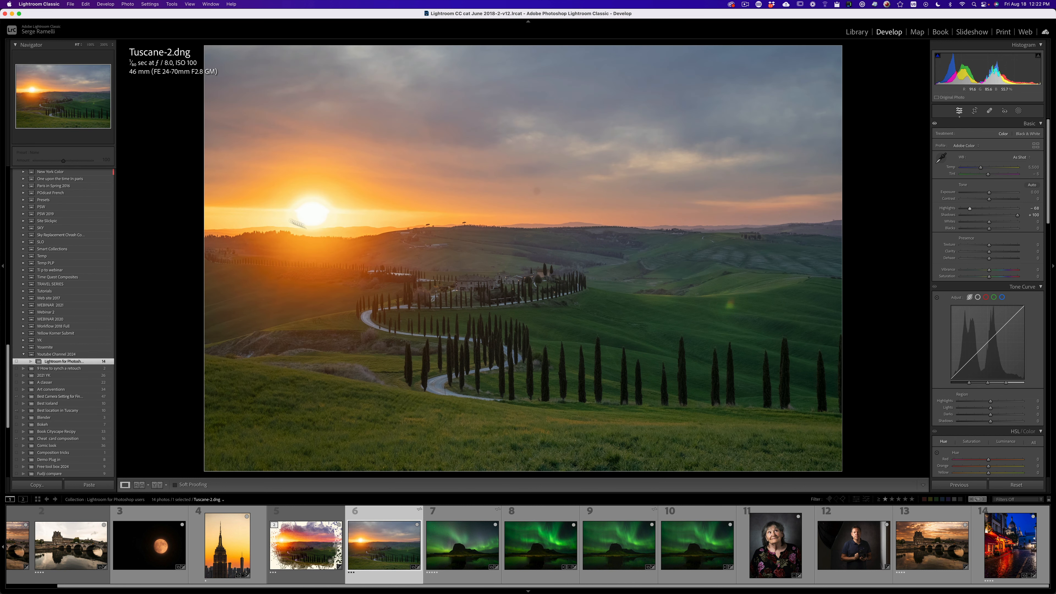
pyautogui.click(973, 208)
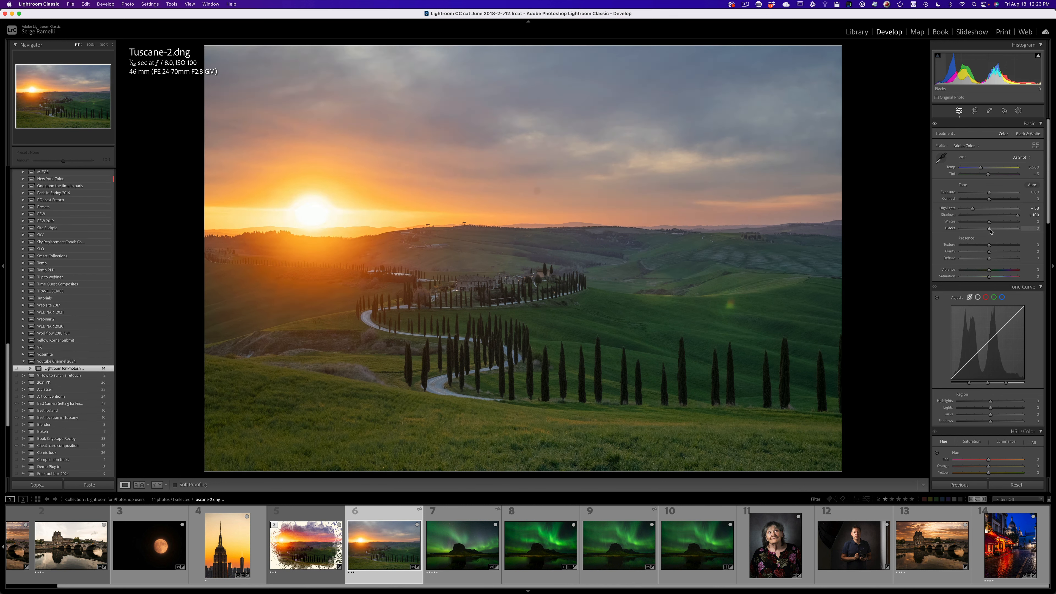
pyautogui.moveTo(989, 229); pyautogui.dragTo(980, 231)
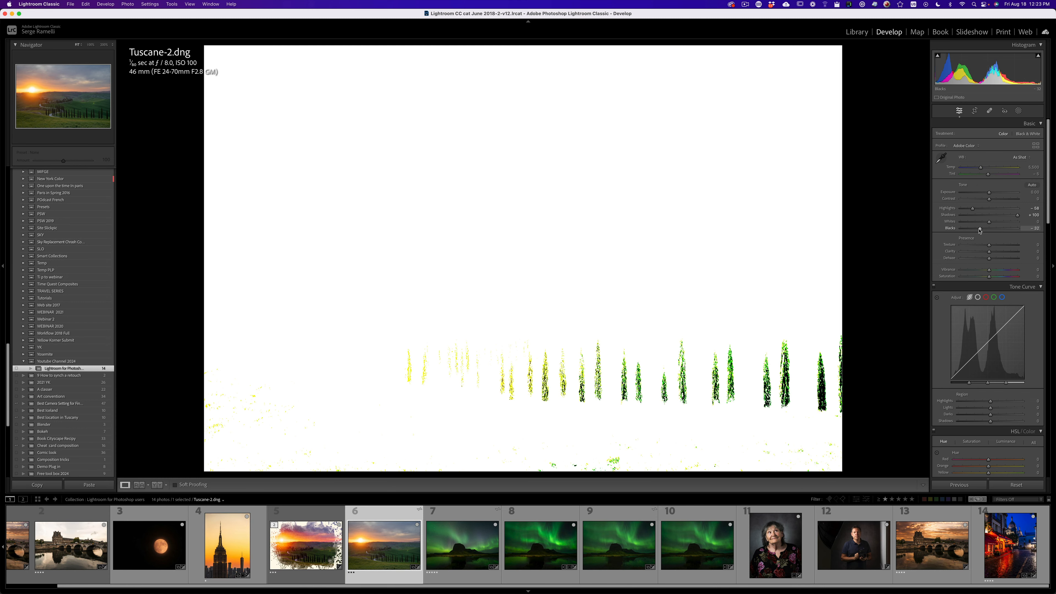
pyautogui.moveTo(979, 228); pyautogui.dragTo(980, 228)
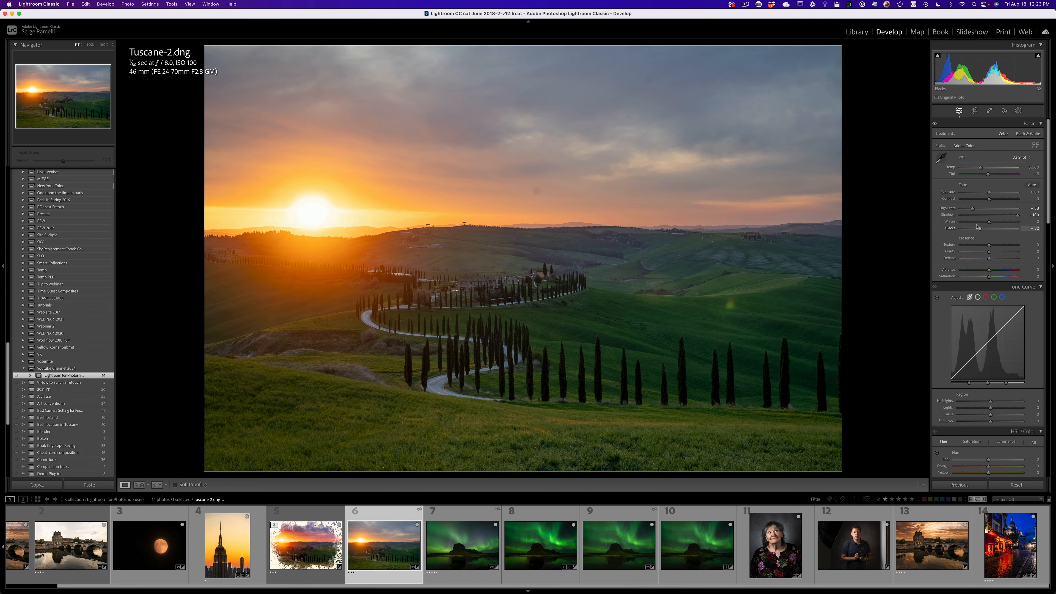
# Set the photo's Contrast to +37 and its white balance to Temp 5,820 and Tint +15.
pyautogui.click(999, 200)
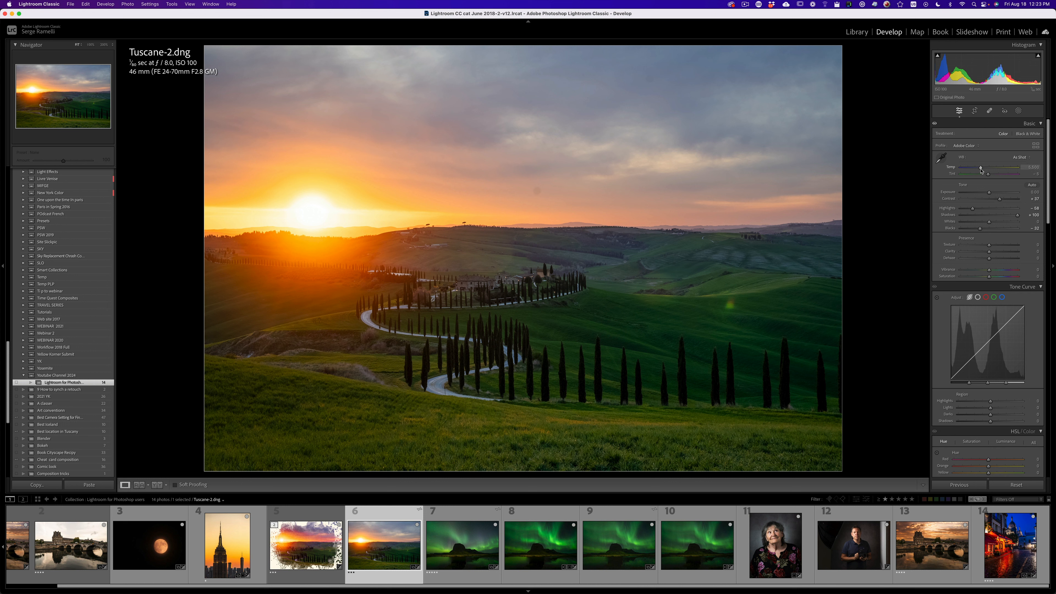
pyautogui.moveTo(989, 173); pyautogui.dragTo(992, 175)
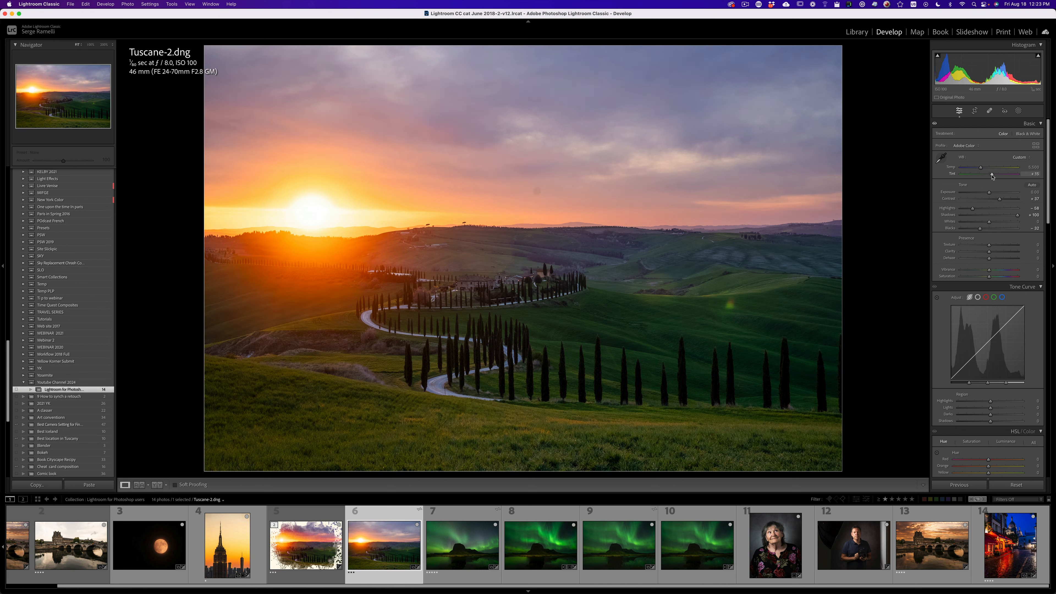
pyautogui.moveTo(981, 171); pyautogui.dragTo(982, 170)
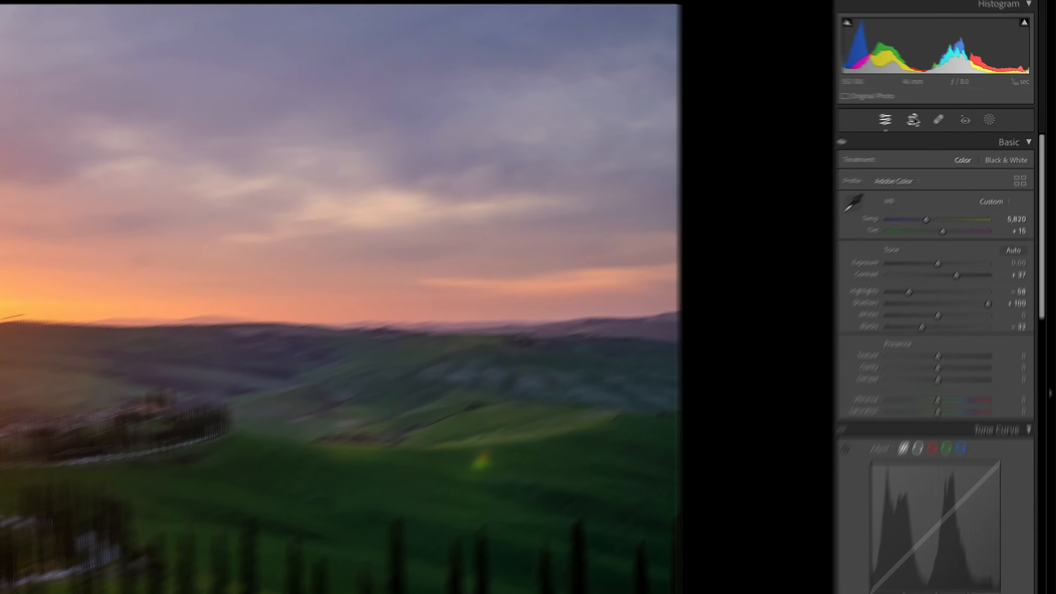
# Crop the photo to a 16 x 9 aspect ratio, repositioning the image vertically within the crop frame.
pyautogui.click(975, 112)
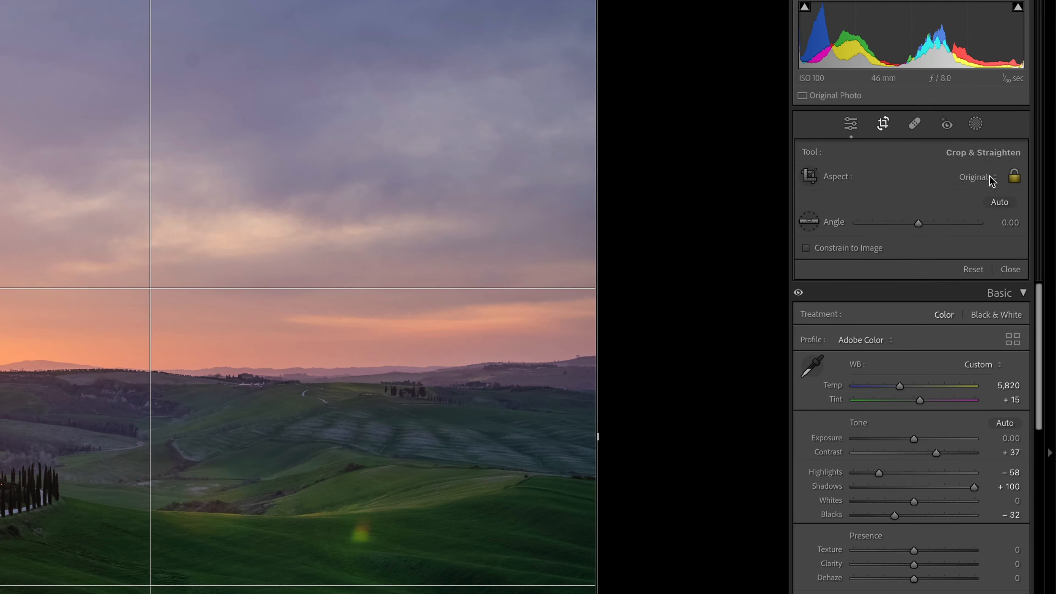
pyautogui.click(1027, 138)
pyautogui.click(980, 326)
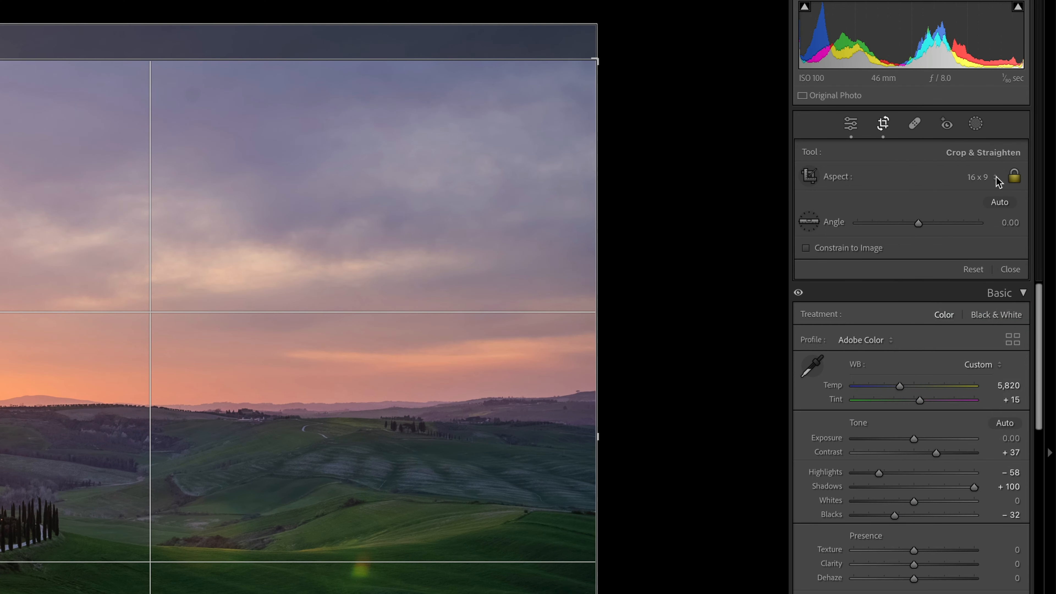
pyautogui.click(998, 178)
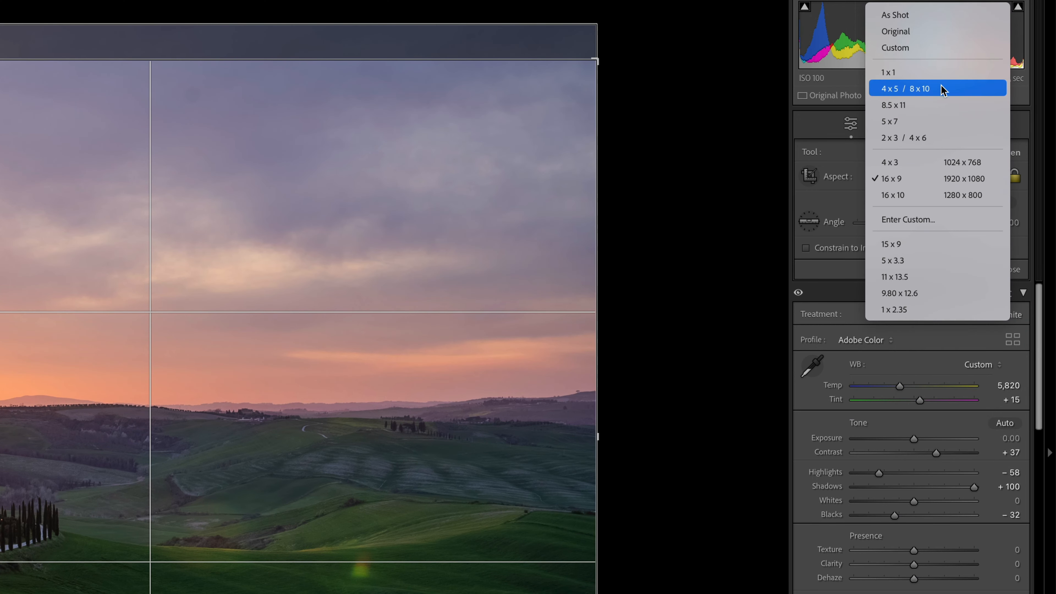
pyautogui.click(919, 181)
pyautogui.moveTo(378, 328); pyautogui.dragTo(377, 288)
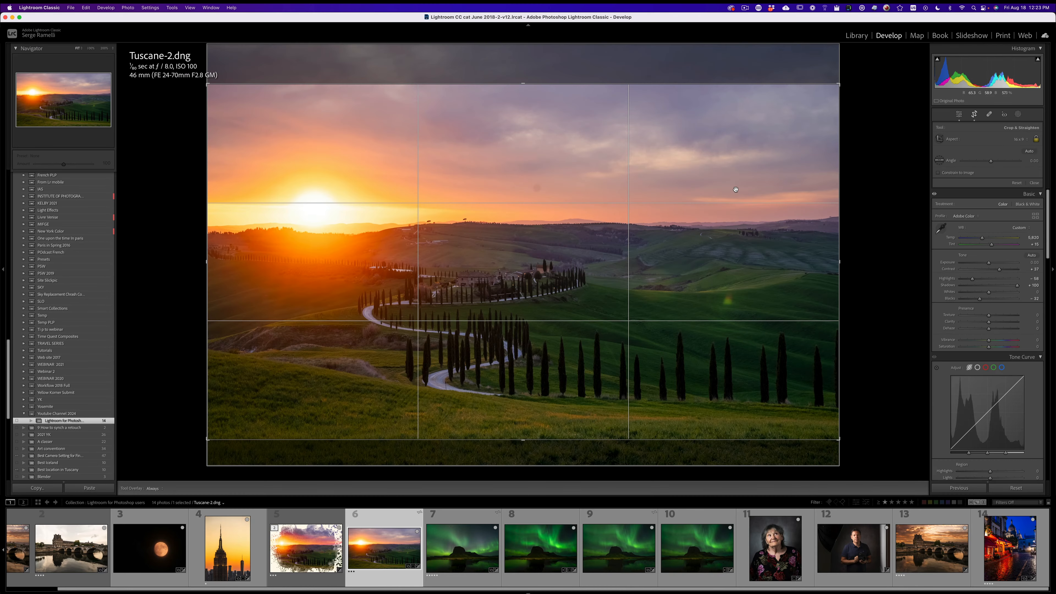
pyautogui.press('Return')
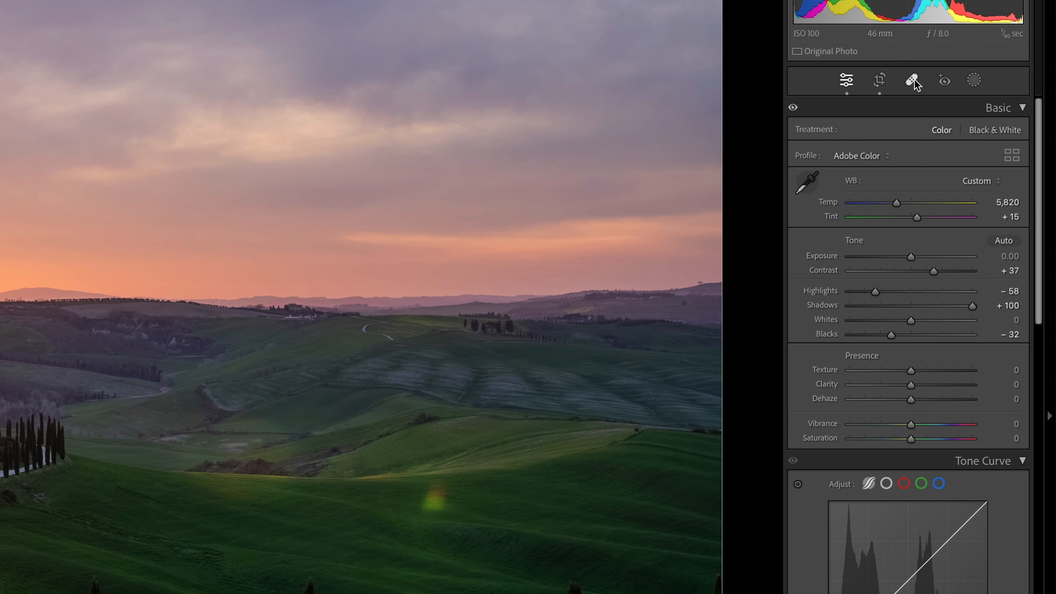
# Remove the dark sensor spot in the sky with the healing tool.
pyautogui.click(989, 114)
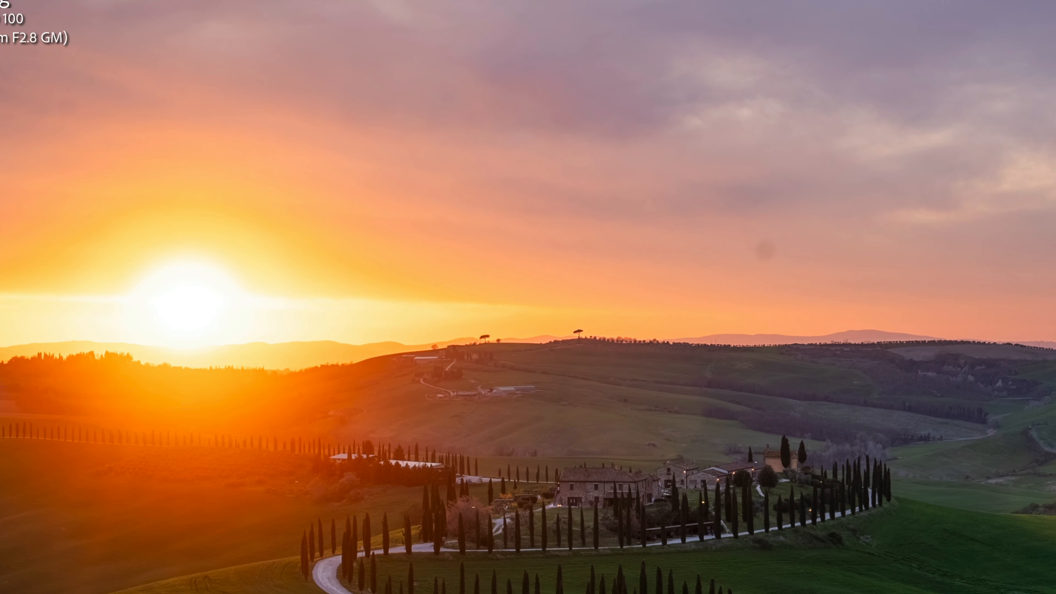
pyautogui.click(1033, 173)
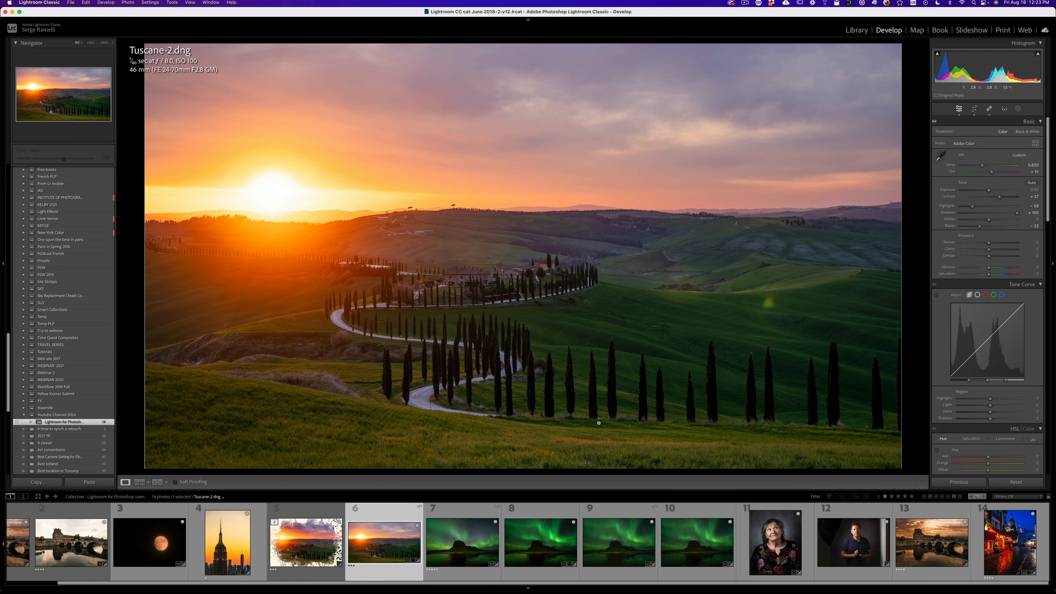
# Add a linear gradient mask over the sky down to the hills, with Exposure -0.68 and Temp -16.
pyautogui.click(1017, 109)
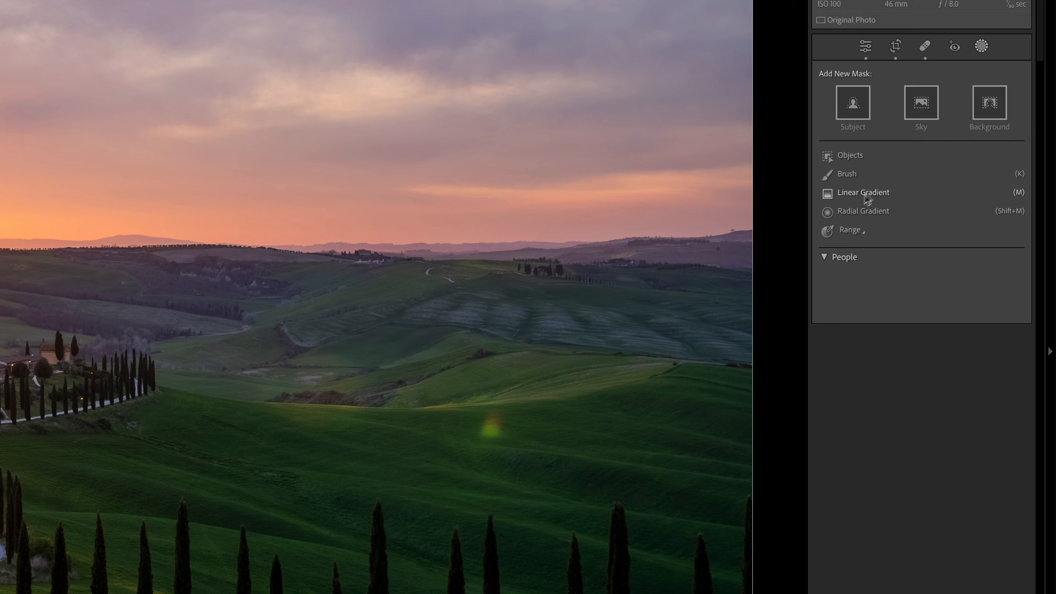
pyautogui.click(865, 194)
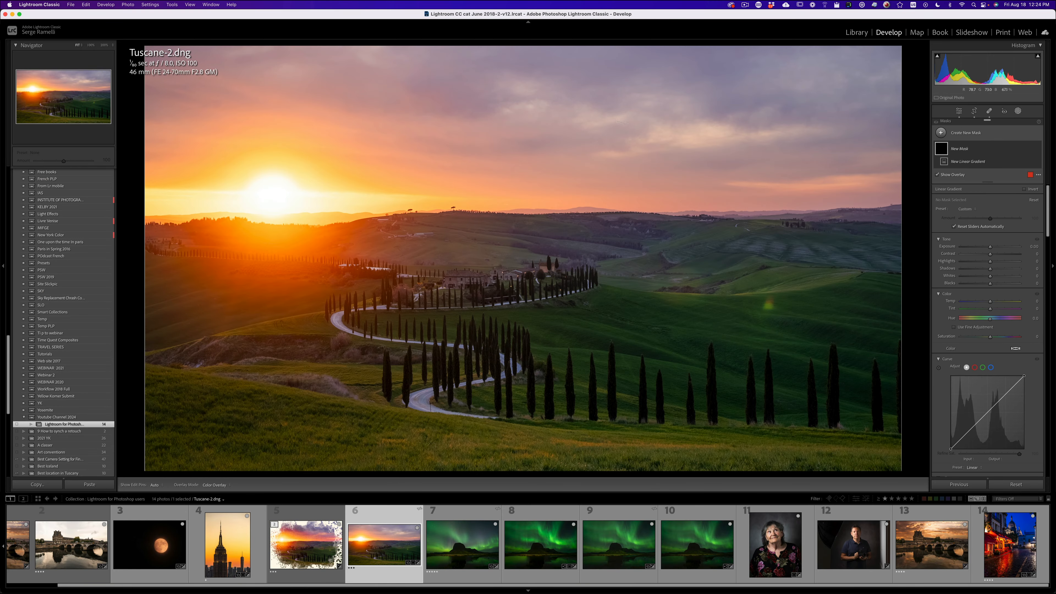
pyautogui.moveTo(541, 77); pyautogui.dragTo(541, 258)
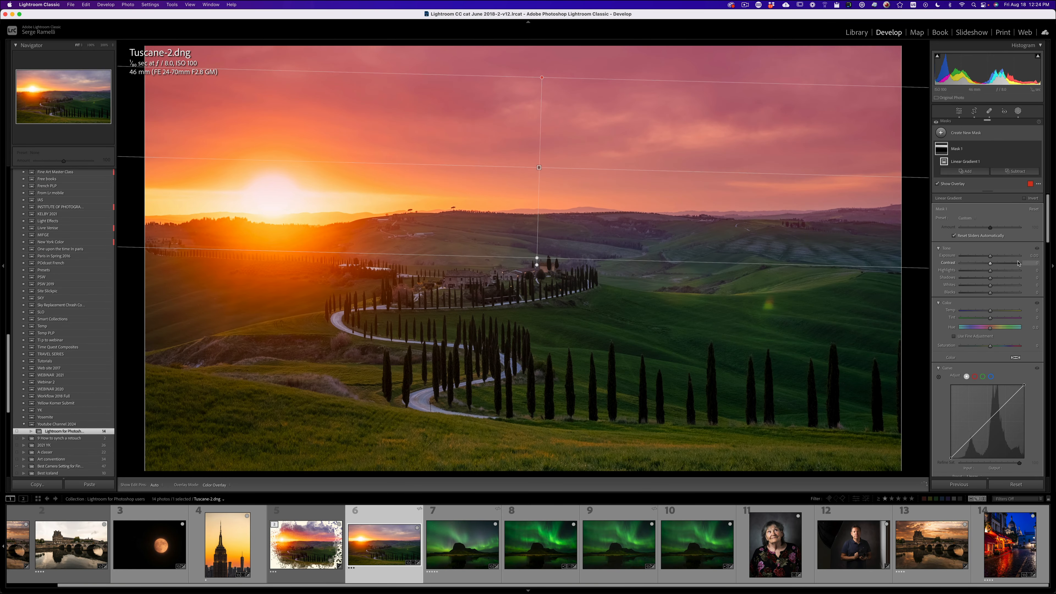
pyautogui.moveTo(997, 242); pyautogui.dragTo(967, 232)
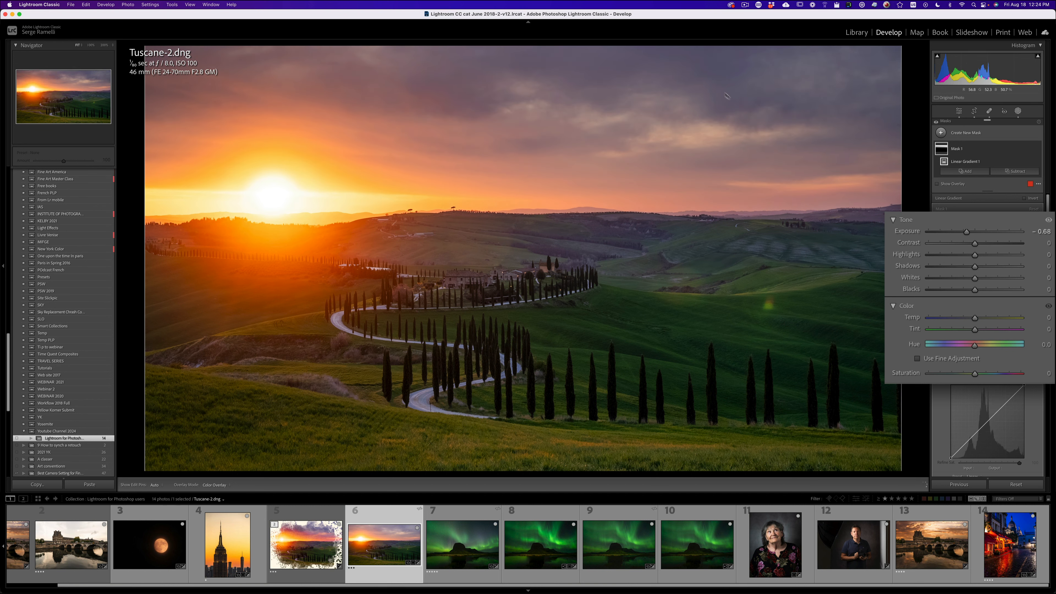
pyautogui.moveTo(975, 318); pyautogui.dragTo(968, 318)
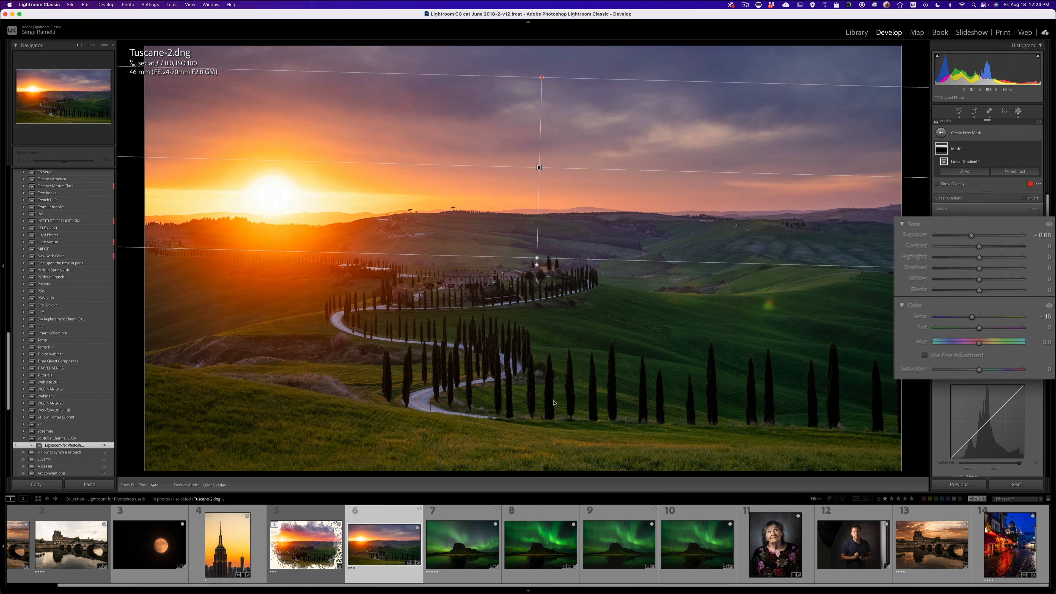
# Add a second linear gradient mask rising from the foreground grass, narrow it, and set its Exposure to -0.78.
pyautogui.click(947, 134)
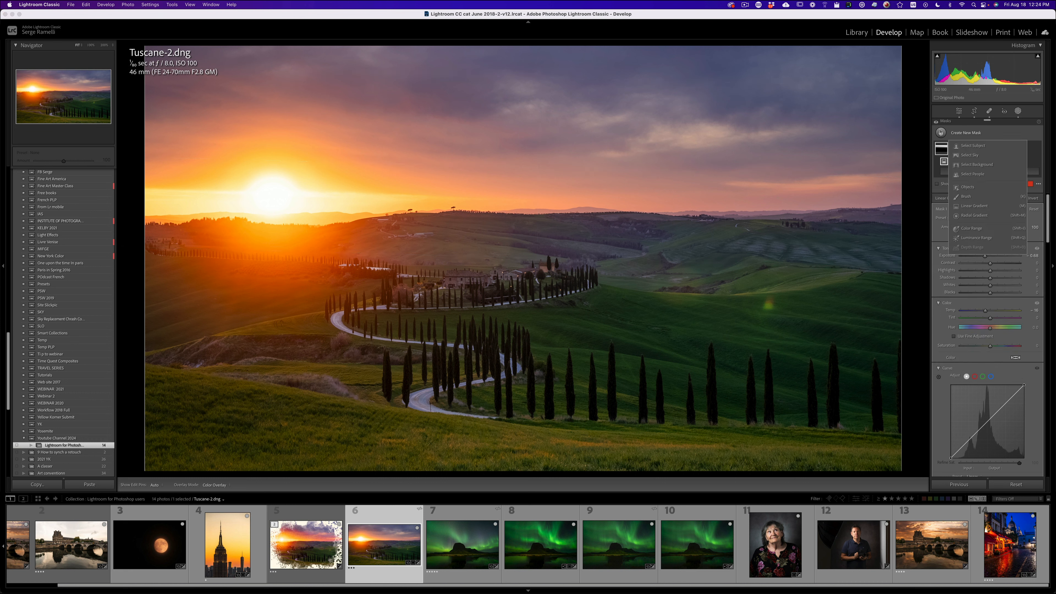
pyautogui.click(969, 210)
pyautogui.moveTo(464, 453); pyautogui.dragTo(485, 318)
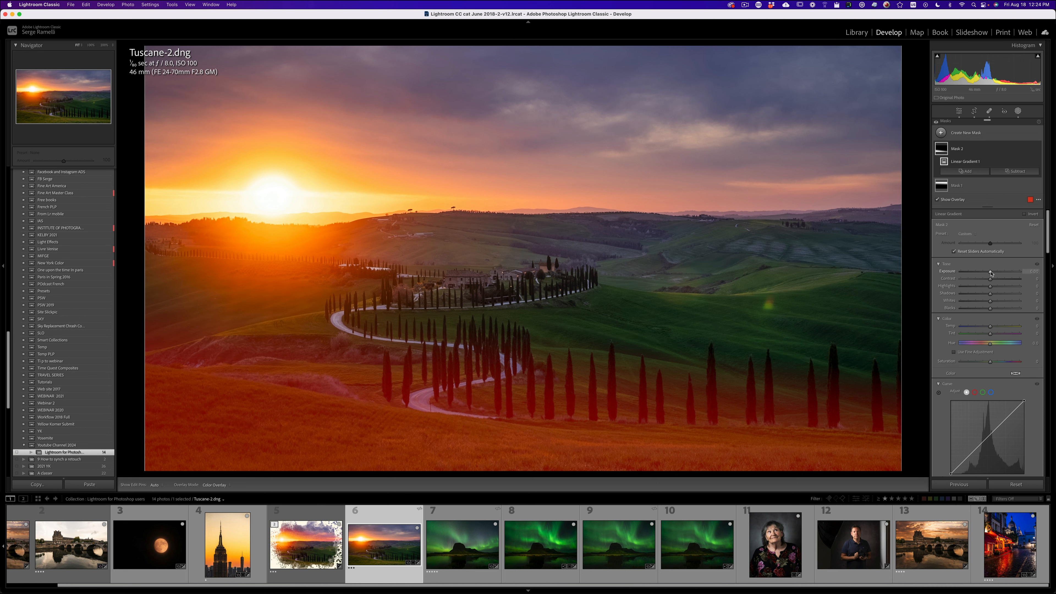
pyautogui.moveTo(990, 271); pyautogui.dragTo(993, 272)
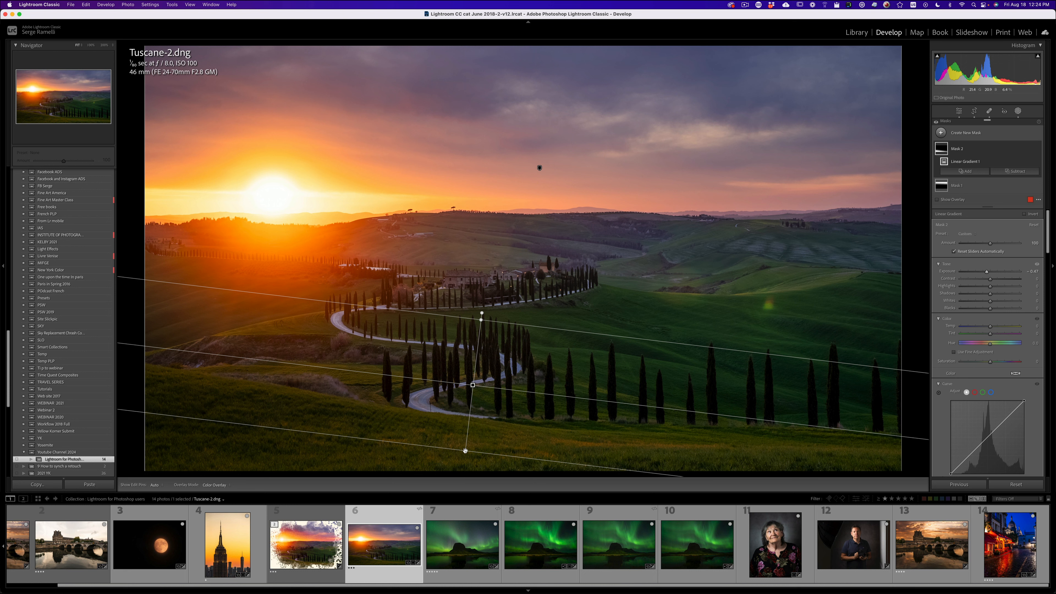
pyautogui.moveTo(481, 317); pyautogui.dragTo(472, 393)
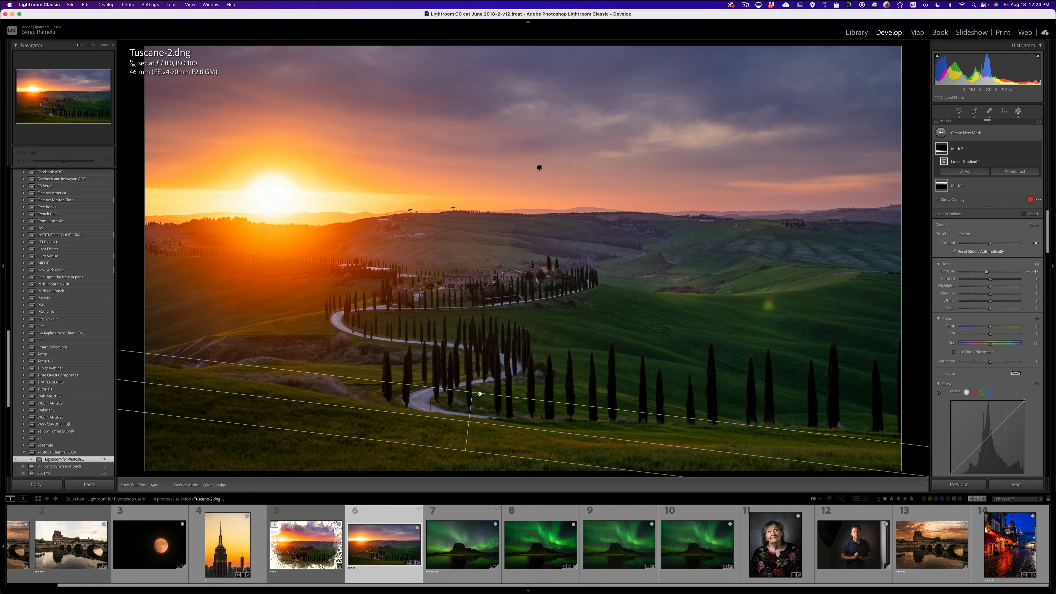
pyautogui.moveTo(987, 271); pyautogui.dragTo(984, 273)
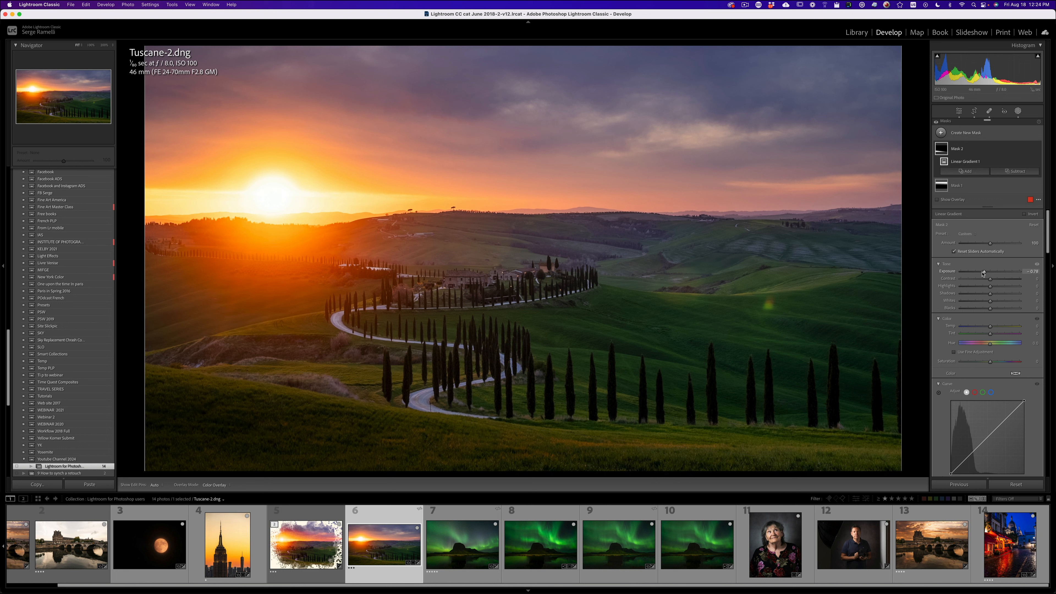
# In the global adjustments, set Vibrance to +33, Contrast to +55 and Clarity to +33.
pyautogui.click(959, 111)
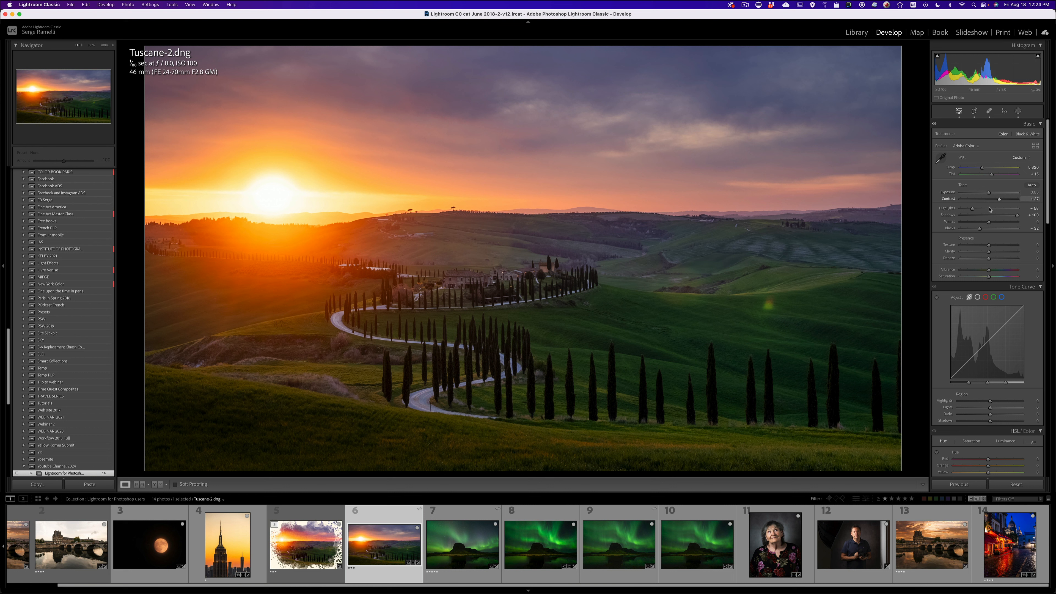
pyautogui.moveTo(989, 269); pyautogui.dragTo(999, 272)
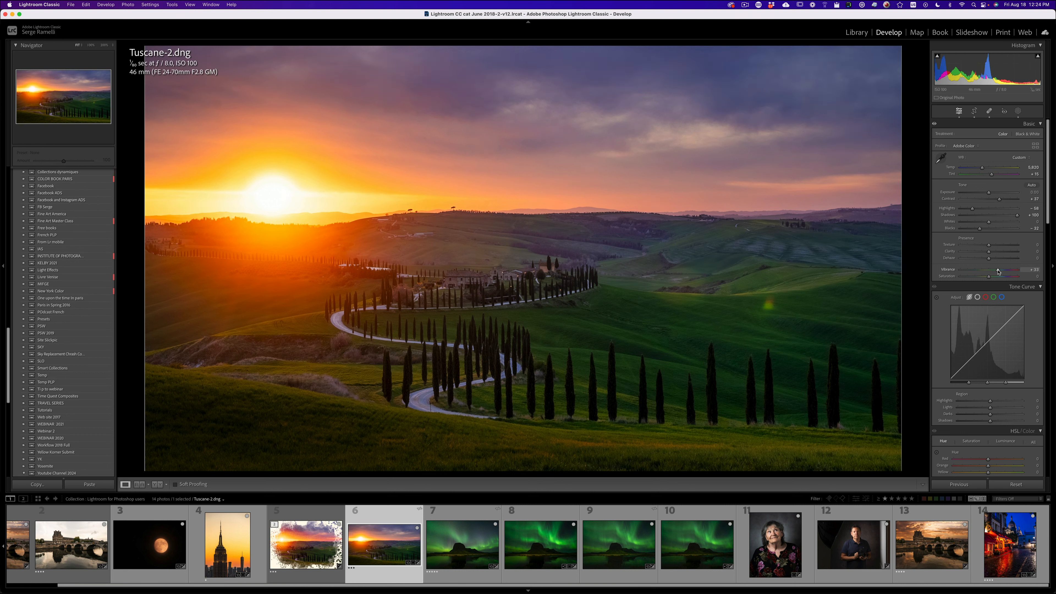
pyautogui.moveTo(999, 199); pyautogui.dragTo(1004, 199)
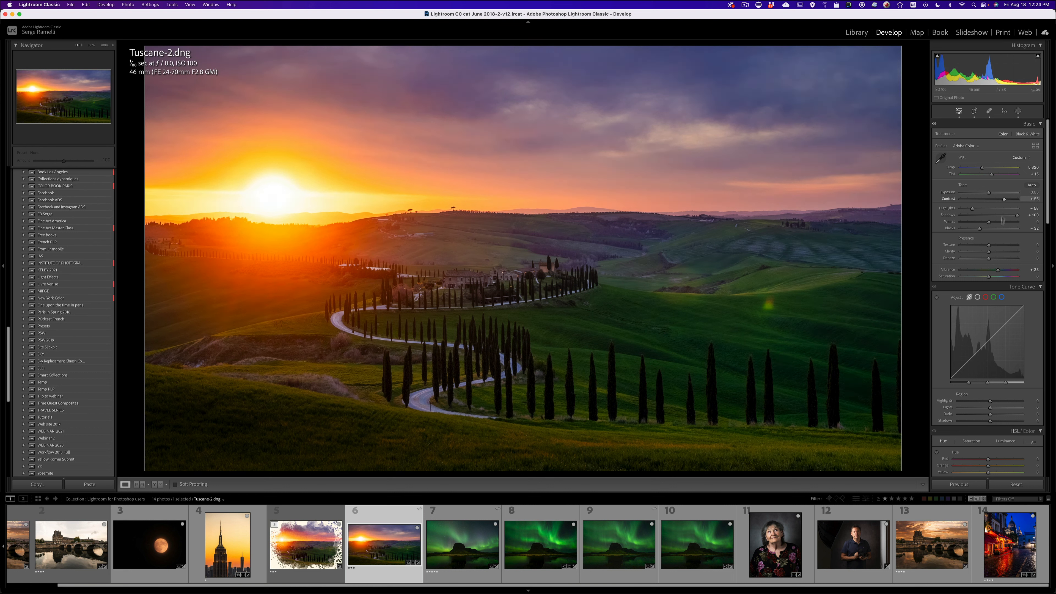
pyautogui.moveTo(1000, 251); pyautogui.dragTo(997, 253)
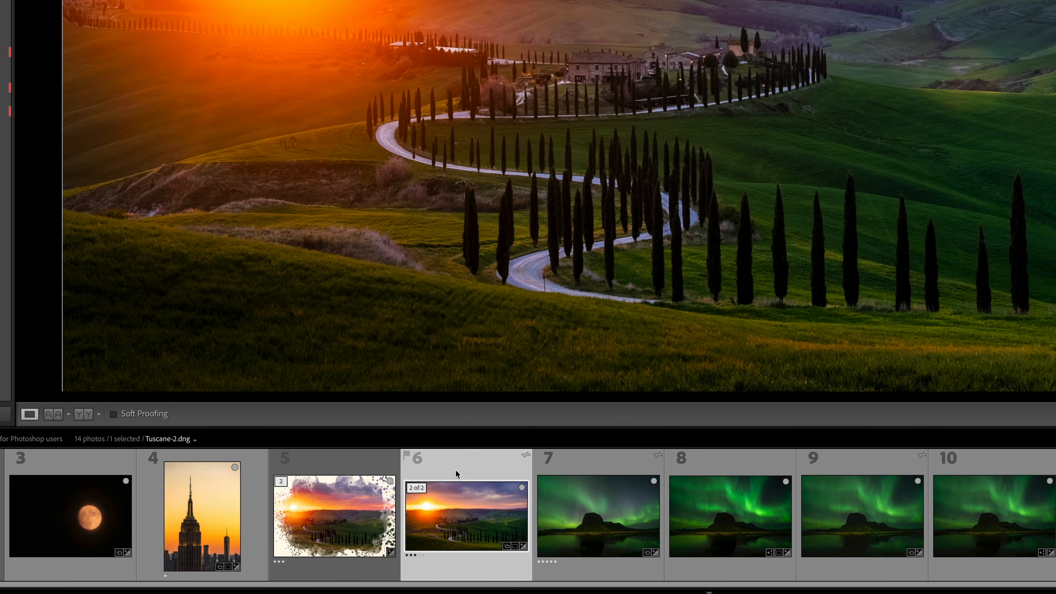
# Open the edited Tuscane-2.dng photo for editing in Adobe Photoshop 2023.
pyautogui.rightClick(456, 473)
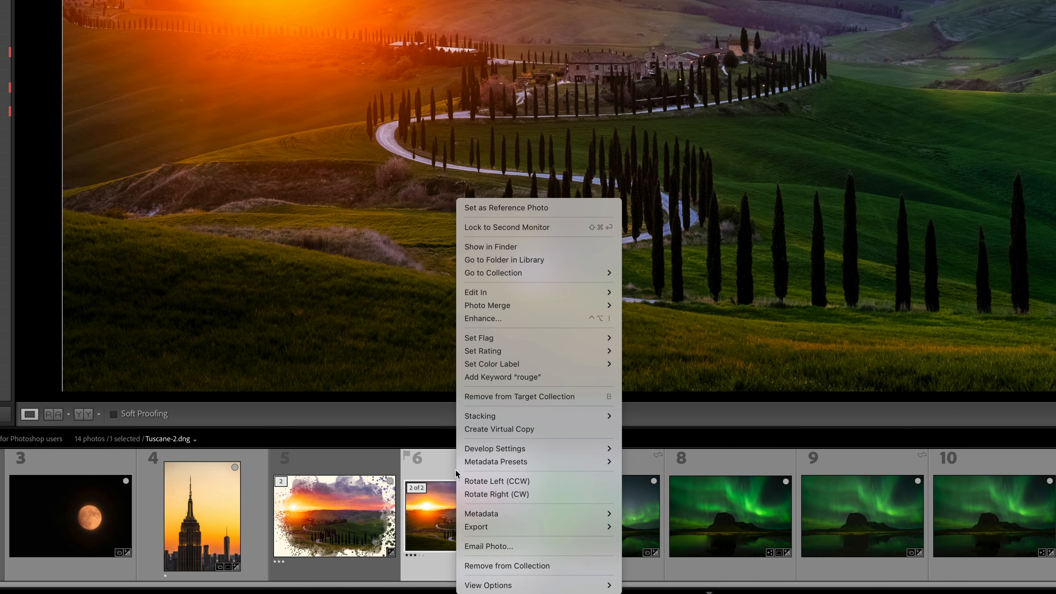
pyautogui.moveTo(491, 295)
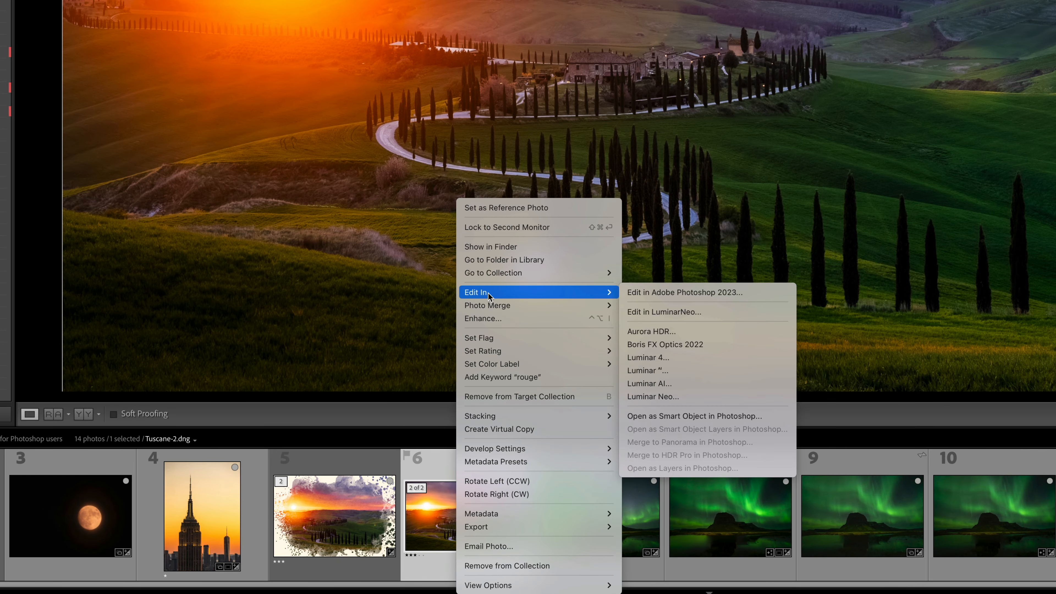
pyautogui.click(713, 292)
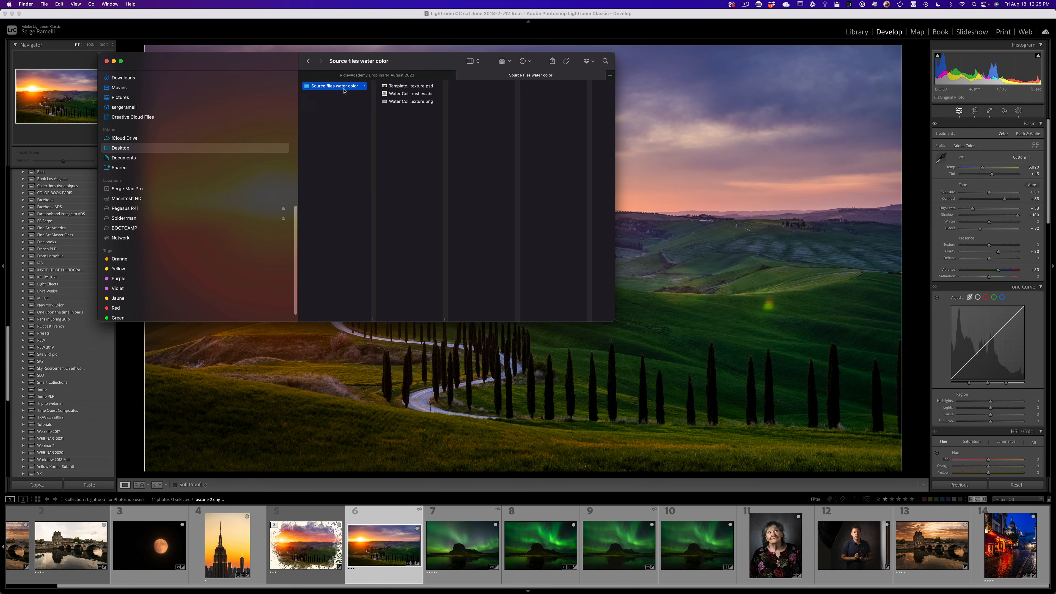
# Load the Water Color Brushes.abr file from the Source files water color folder into Photoshop.
pyautogui.click(427, 94)
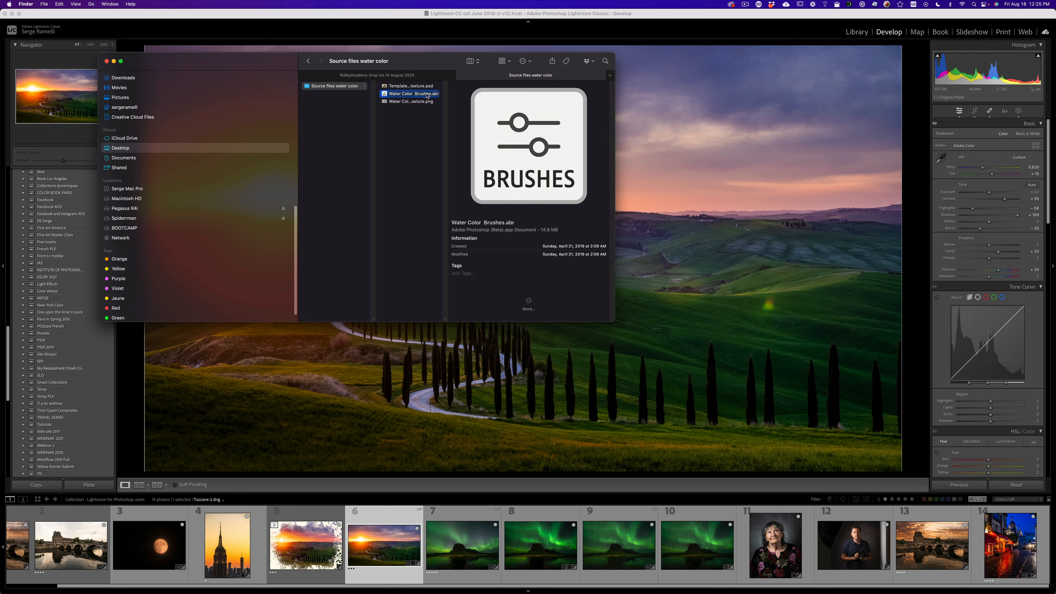
pyautogui.doubleClick(385, 94)
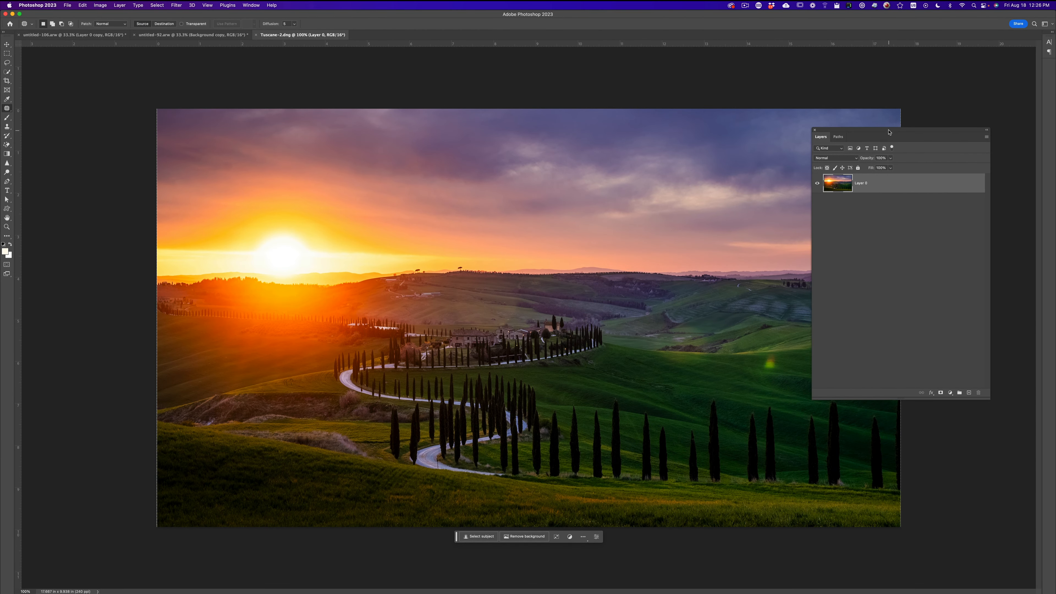
# Add a new empty layer above the photo layer.
pyautogui.moveTo(889, 132); pyautogui.dragTo(691, 130)
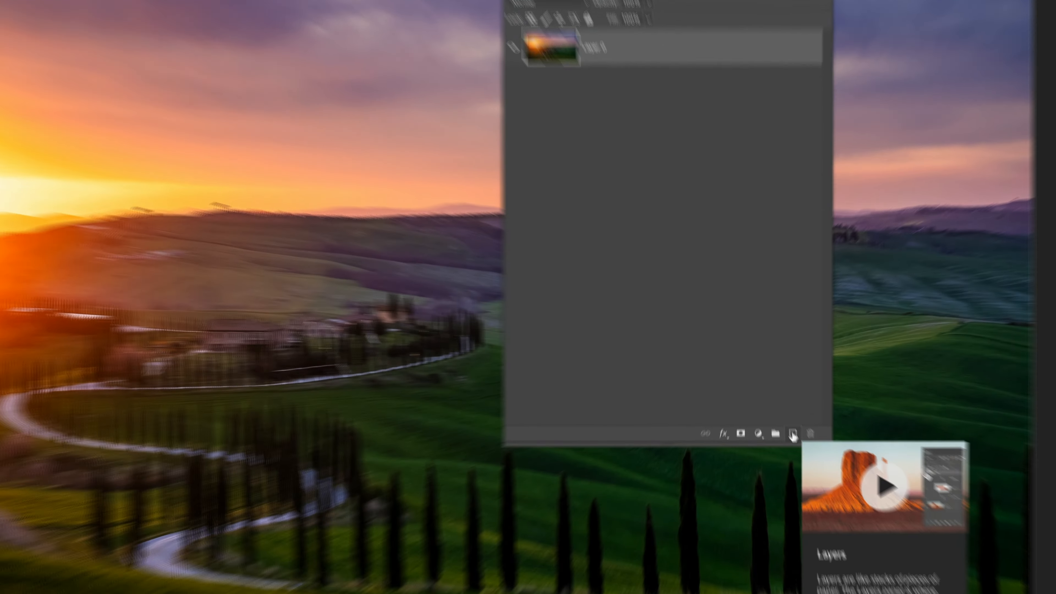
pyautogui.click(771, 392)
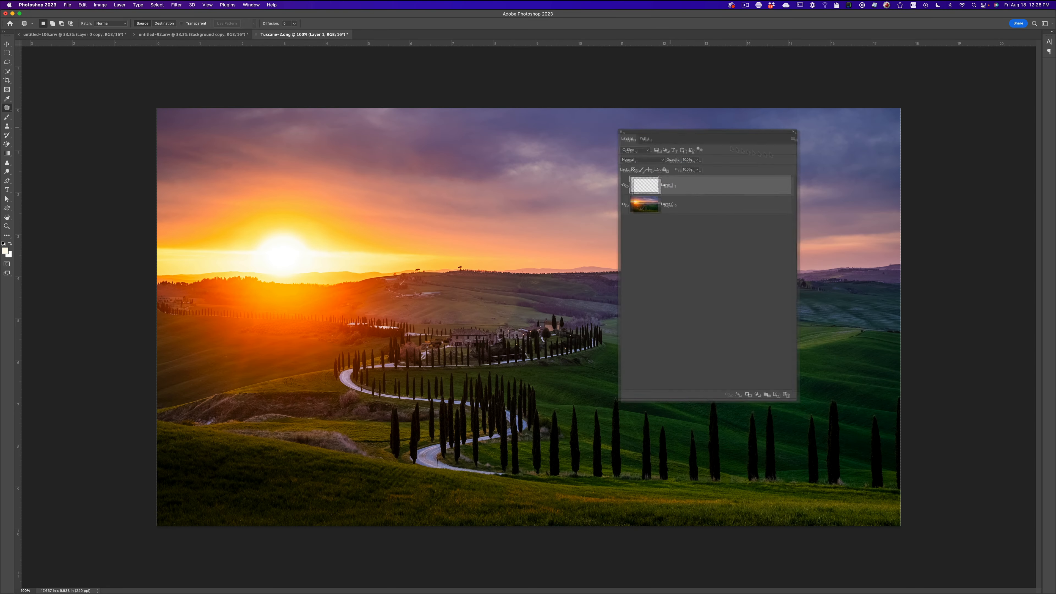
# Move and close the floating Layers panel, then show it again beside the photo.
pyautogui.moveTo(742, 135); pyautogui.dragTo(519, 124)
pyautogui.click(398, 121)
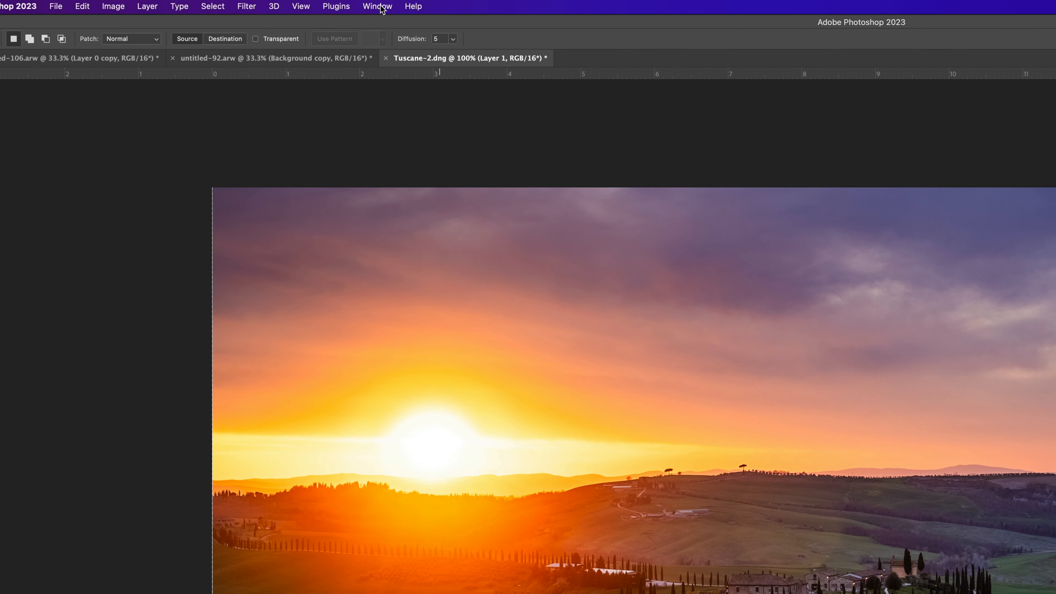
pyautogui.click(252, 5)
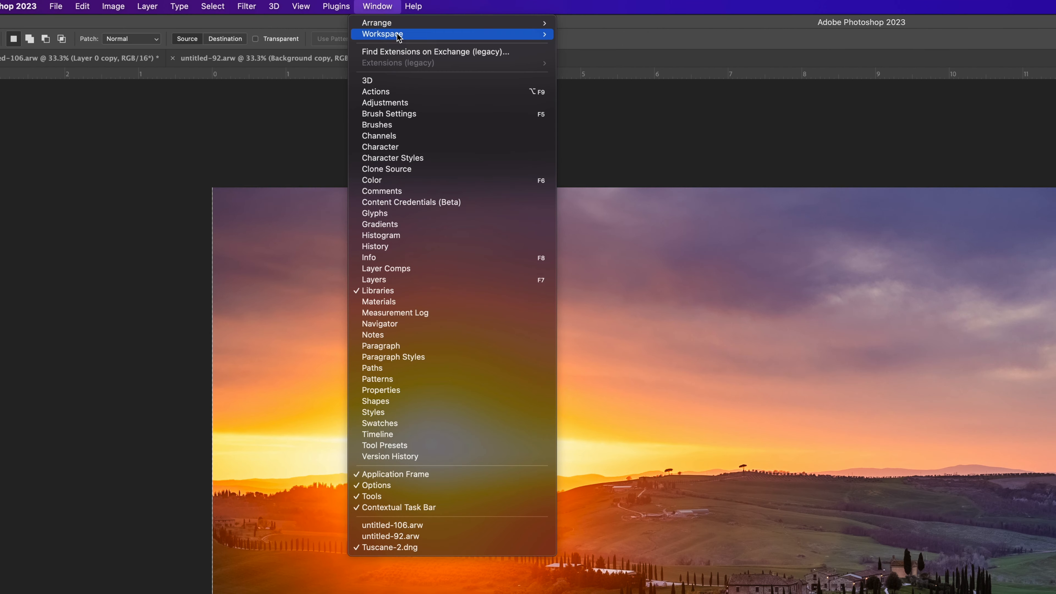
pyautogui.moveTo(499, 34)
pyautogui.click(650, 83)
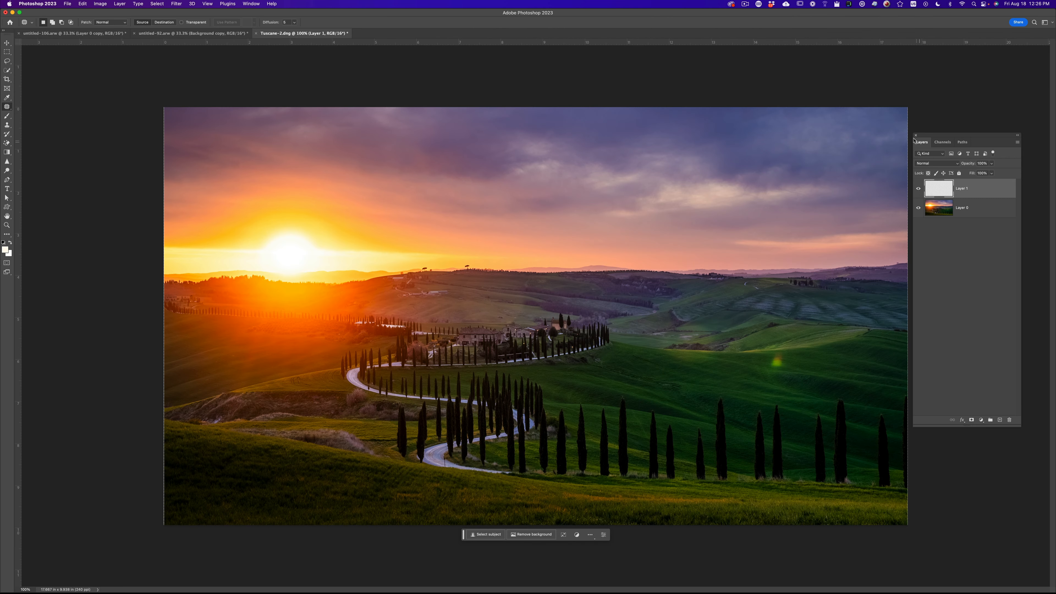
pyautogui.click(916, 135)
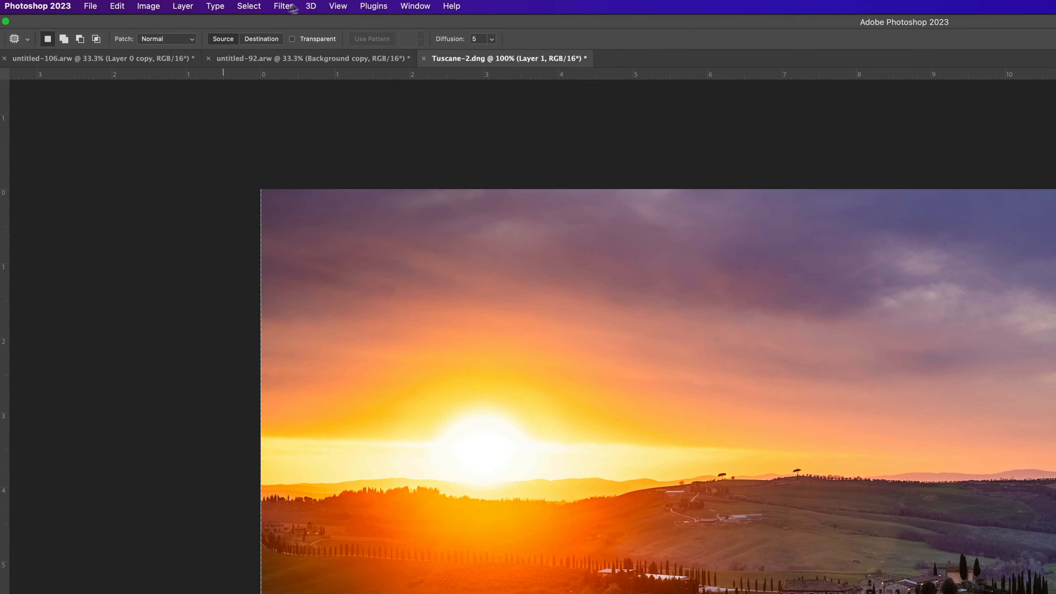
pyautogui.click(255, 4)
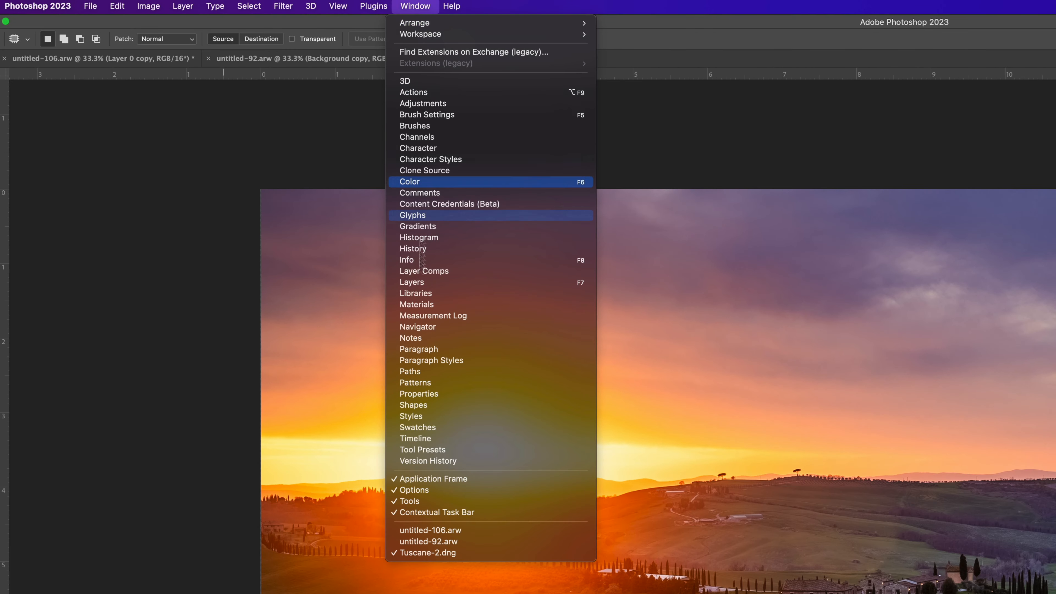
pyautogui.click(433, 283)
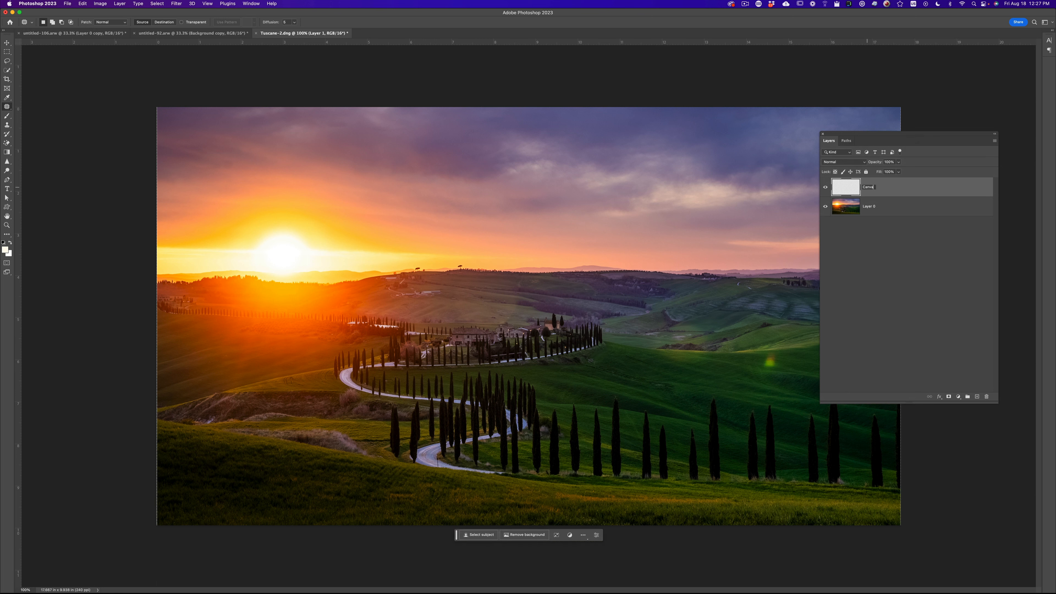
# Name the new layer Canvas and set the foreground color to a light warm cream.
pyautogui.press('Return')
pyautogui.click(5, 250)
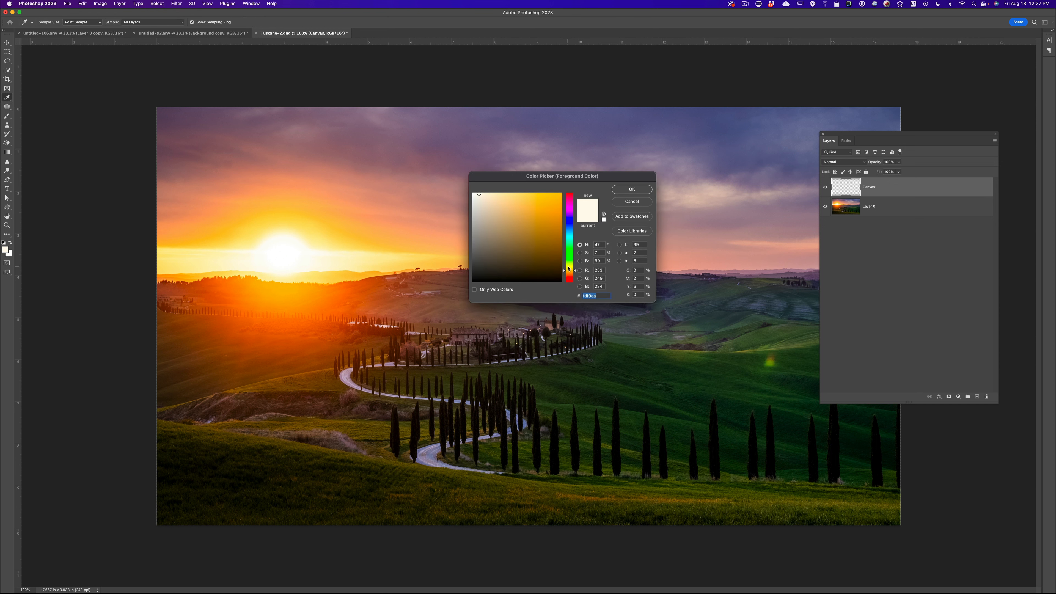
pyautogui.moveTo(569, 269)
pyautogui.mouseDown()
pyautogui.moveTo(570, 207)
pyautogui.moveTo(572, 271)
pyautogui.mouseUp()
pyautogui.moveTo(520, 216); pyautogui.dragTo(487, 196)
pyautogui.click(618, 191)
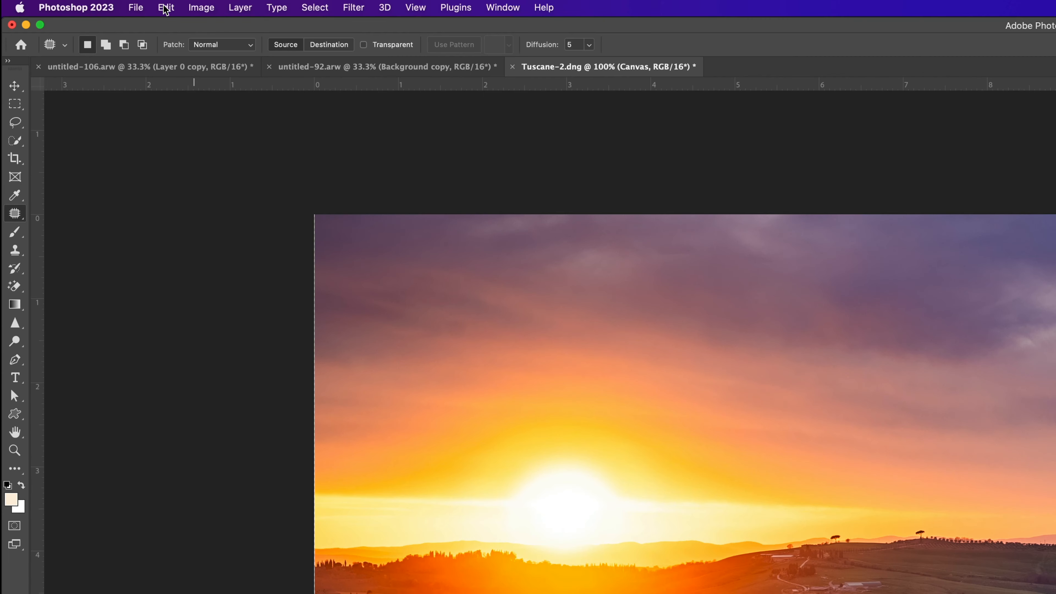
# Fill the Canvas layer with the foreground color at 100% opacity and move it beneath Layer 0.
pyautogui.click(166, 7)
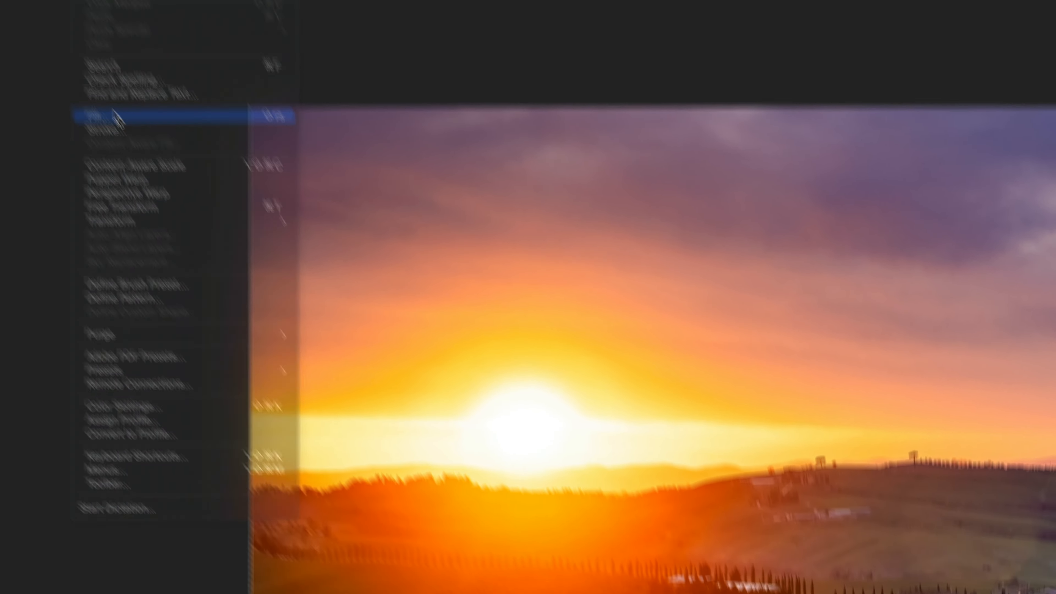
pyautogui.click(191, 224)
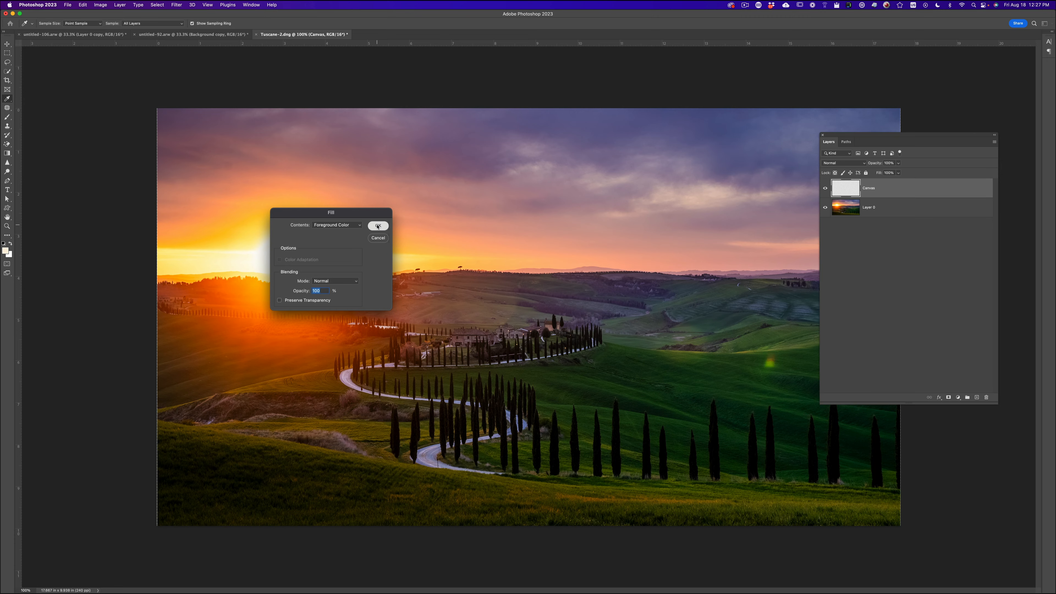
pyautogui.click(693, 204)
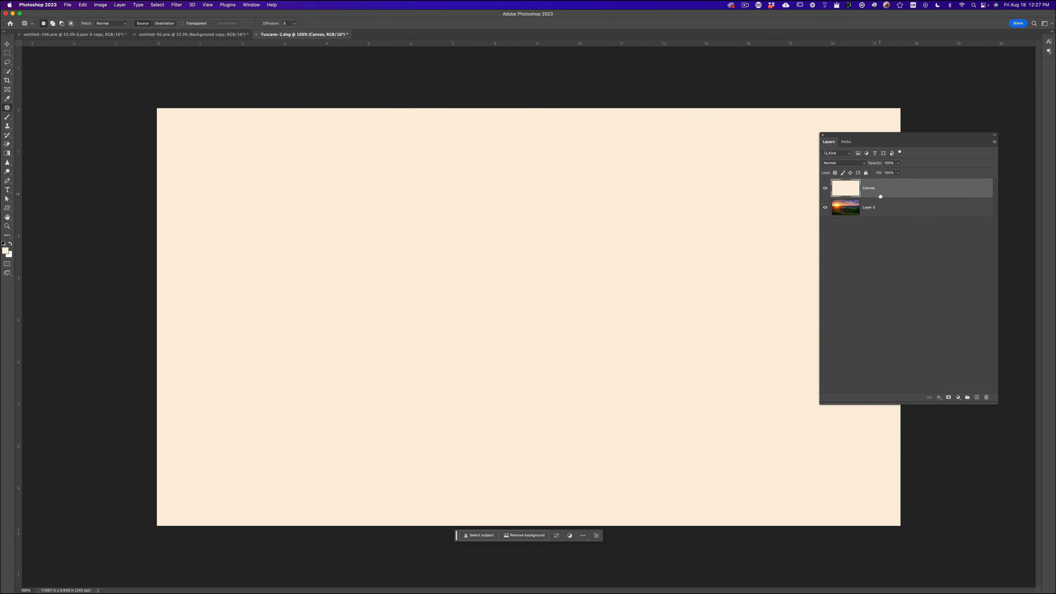
pyautogui.moveTo(878, 191); pyautogui.dragTo(875, 214)
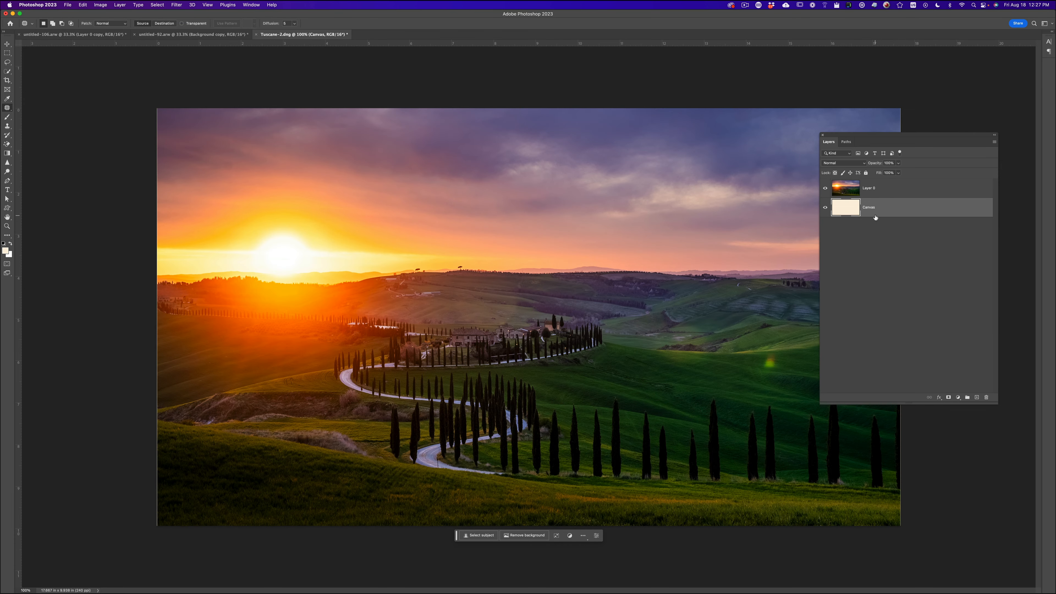
# Place Water Color texture.png above Layer 0 and enlarge it until it covers the whole image.
pyautogui.click(883, 190)
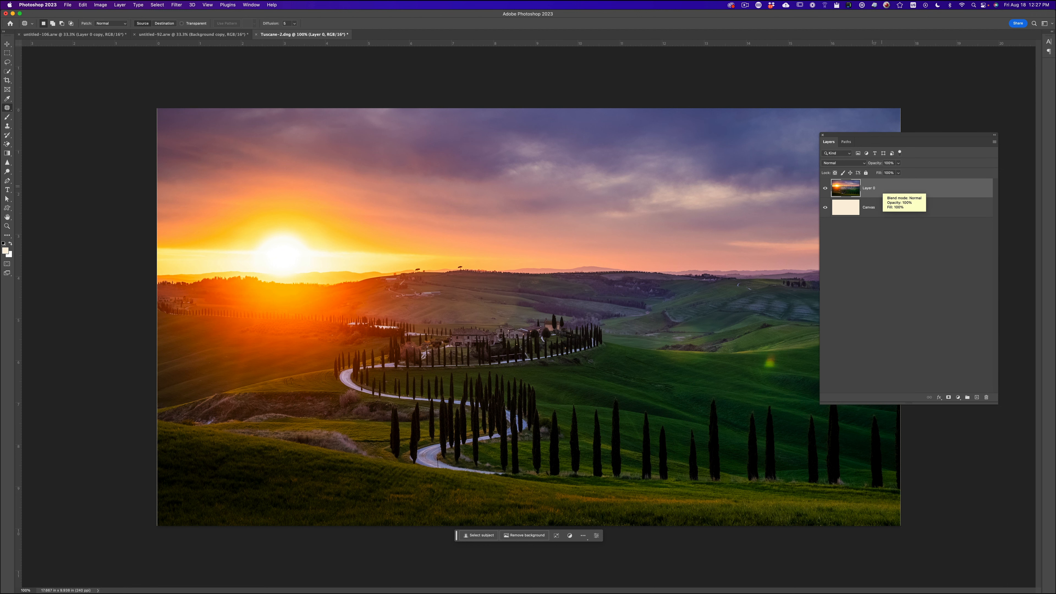
pyautogui.click(67, 4)
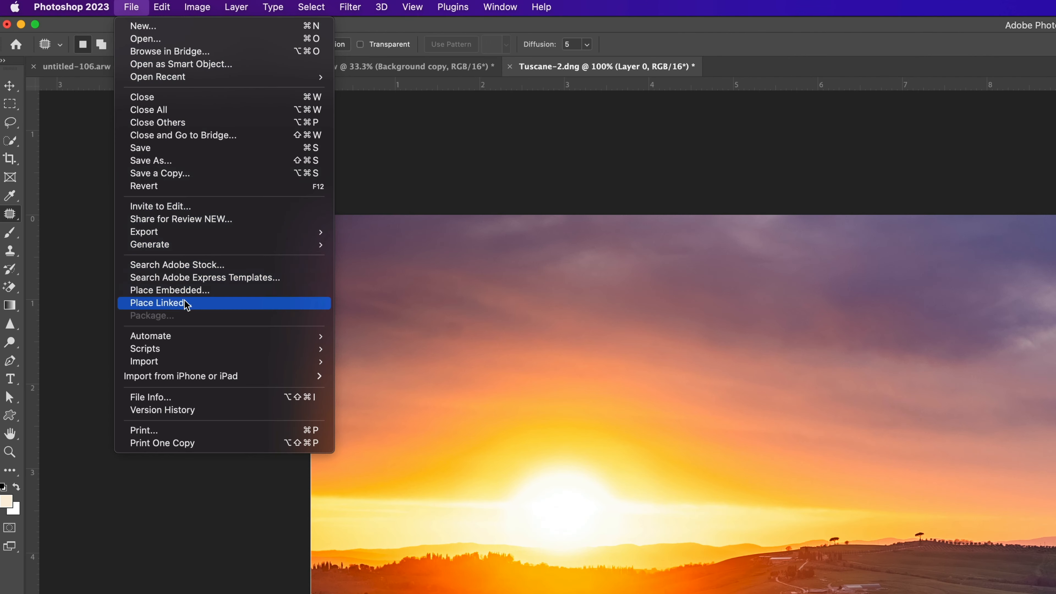
pyautogui.click(182, 284)
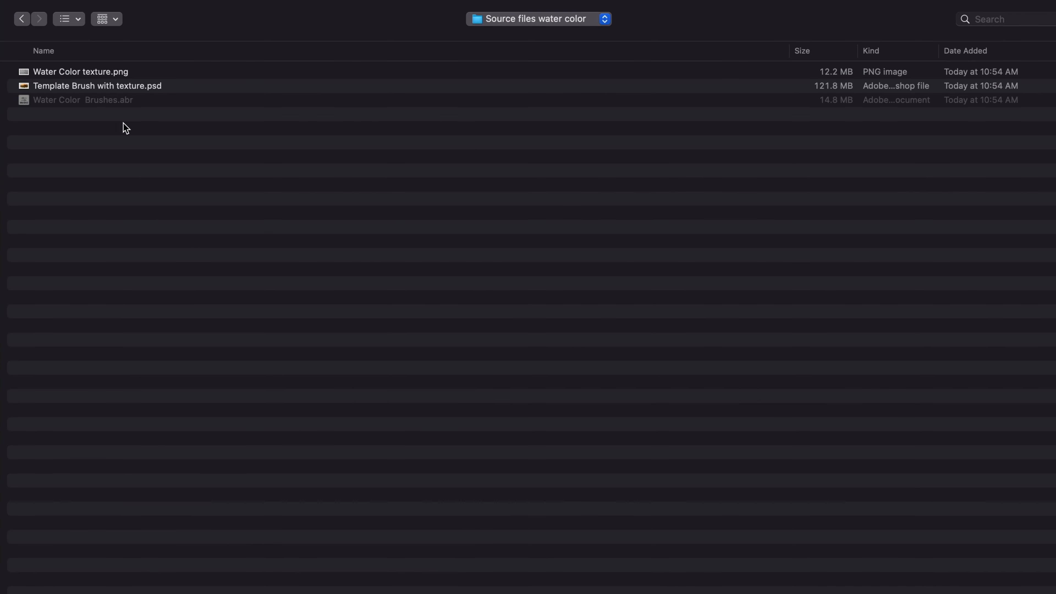
pyautogui.doubleClick(59, 72)
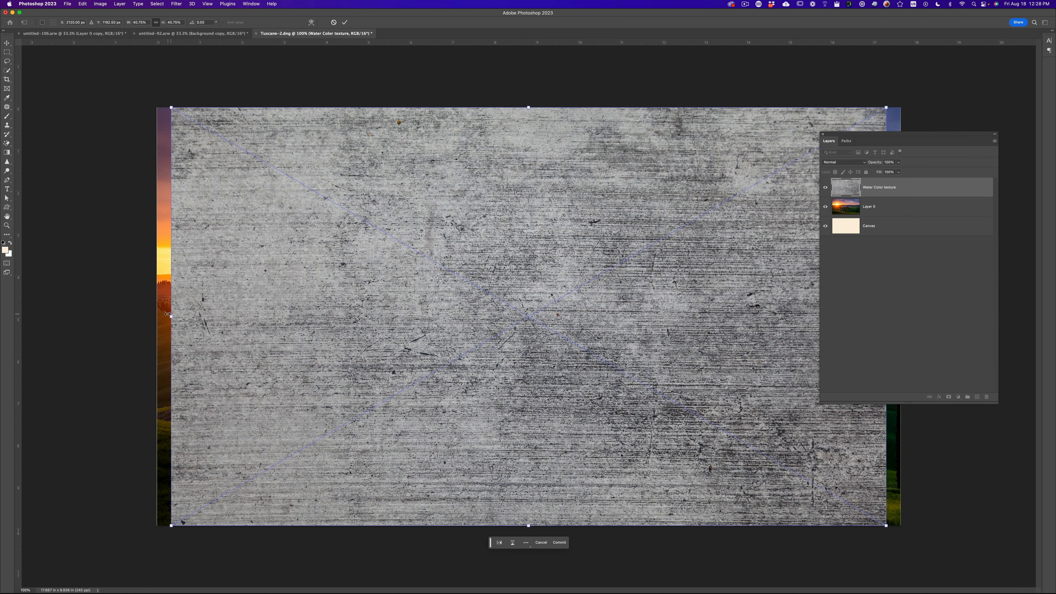
pyautogui.moveTo(171, 317); pyautogui.dragTo(142, 316)
pyautogui.moveTo(927, 134); pyautogui.dragTo(739, 144)
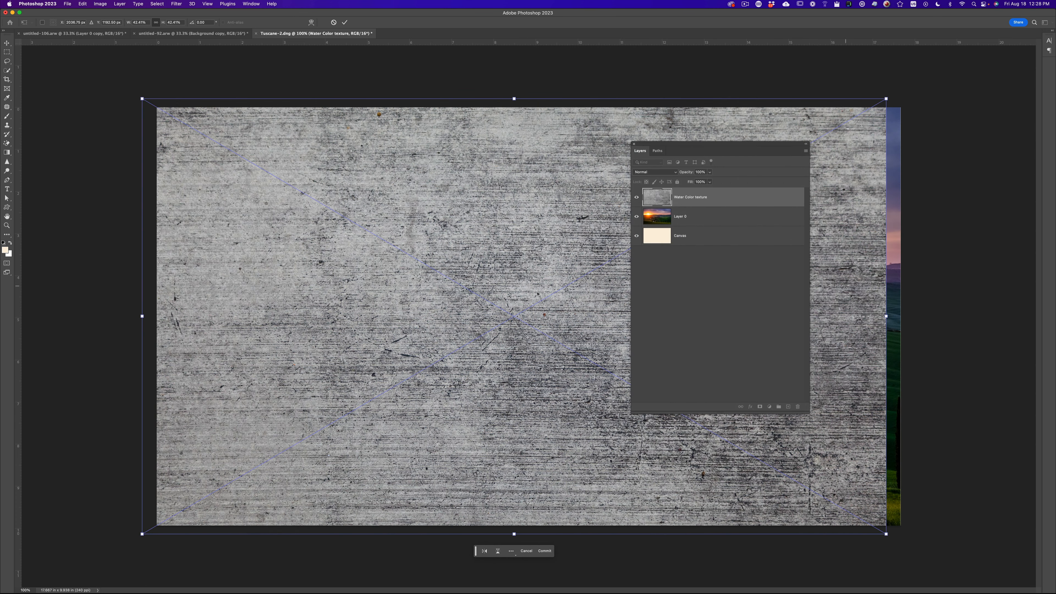
pyautogui.moveTo(892, 320); pyautogui.dragTo(906, 321)
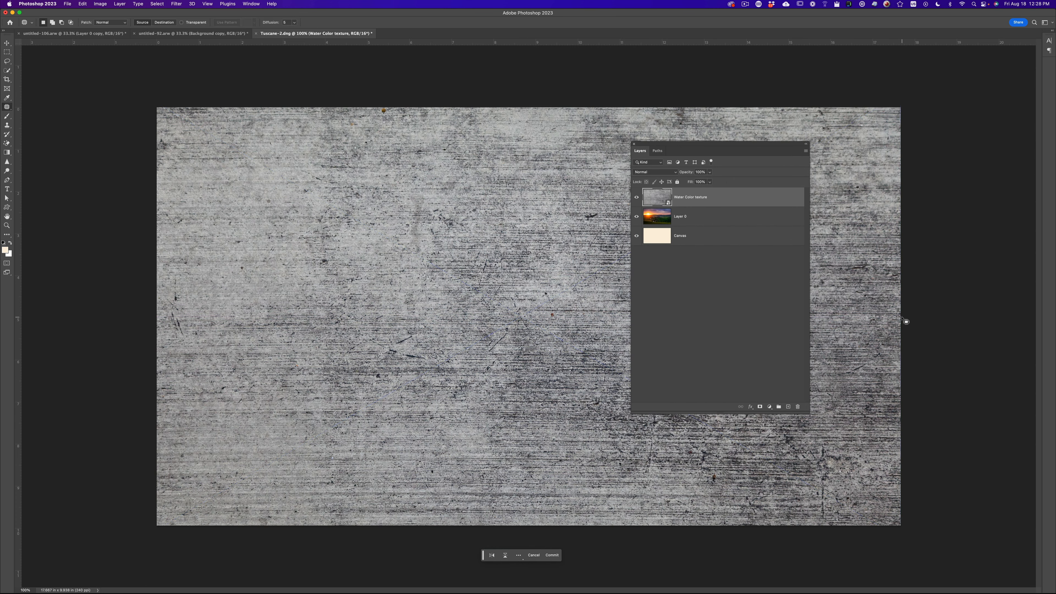
pyautogui.press('Return')
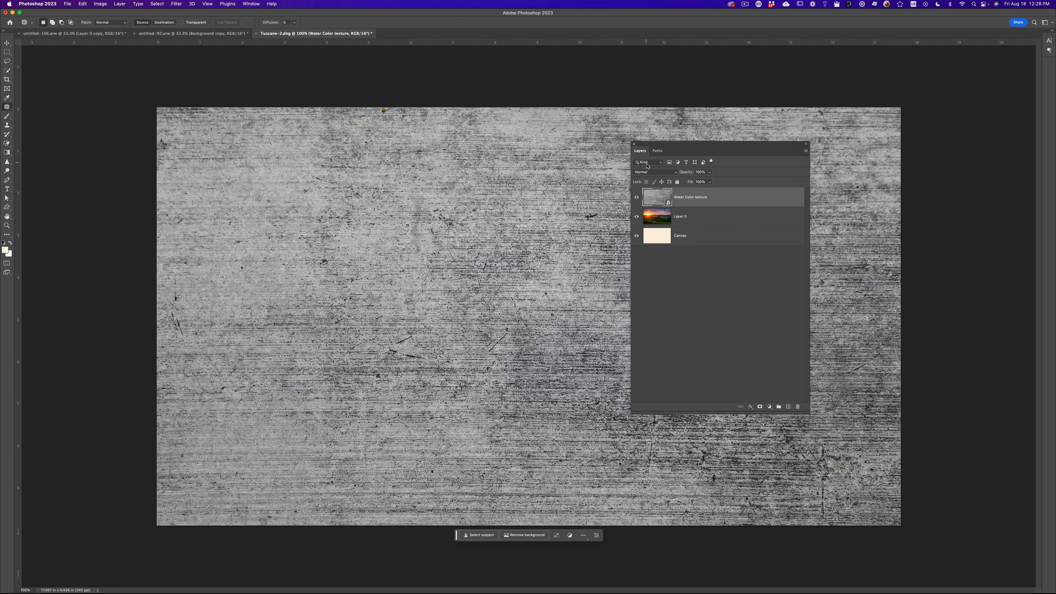
# Set the Water Color texture layer's blend mode to Soft Light and its opacity to 51%.
pyautogui.click(651, 172)
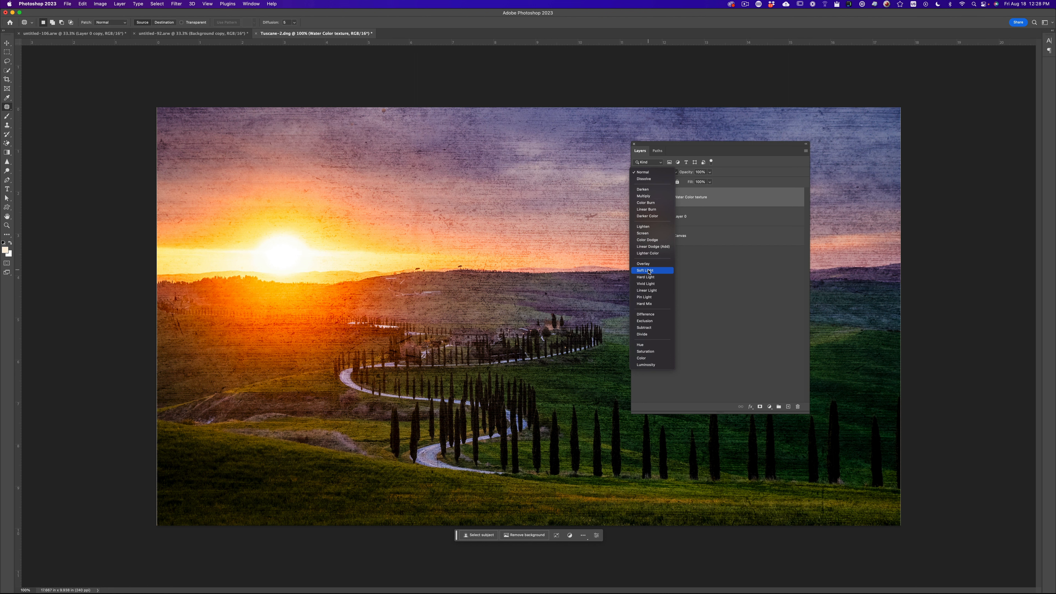
pyautogui.click(649, 271)
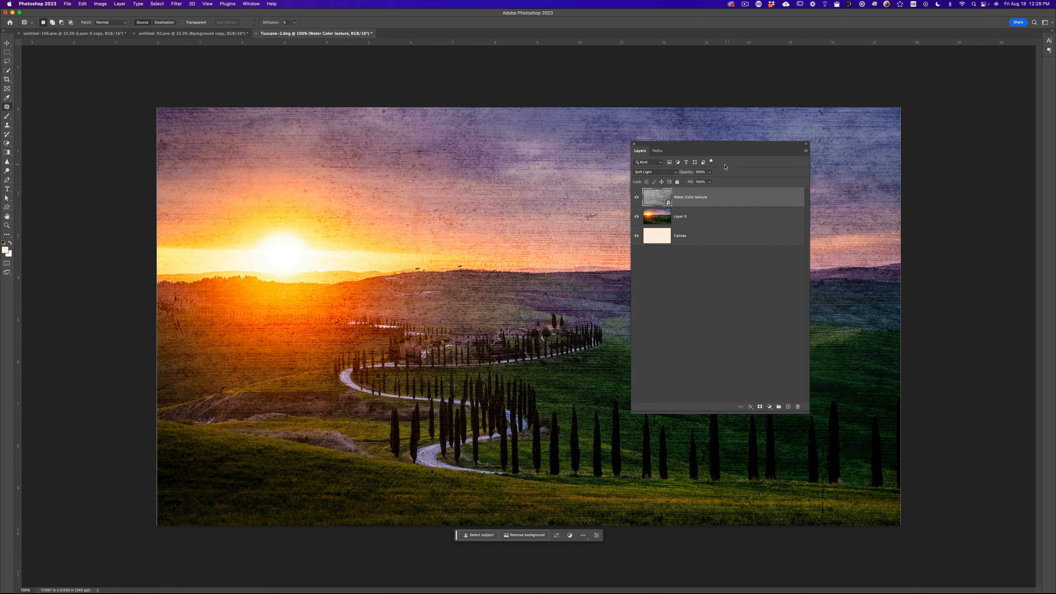
pyautogui.click(710, 172)
pyautogui.moveTo(710, 180); pyautogui.dragTo(695, 182)
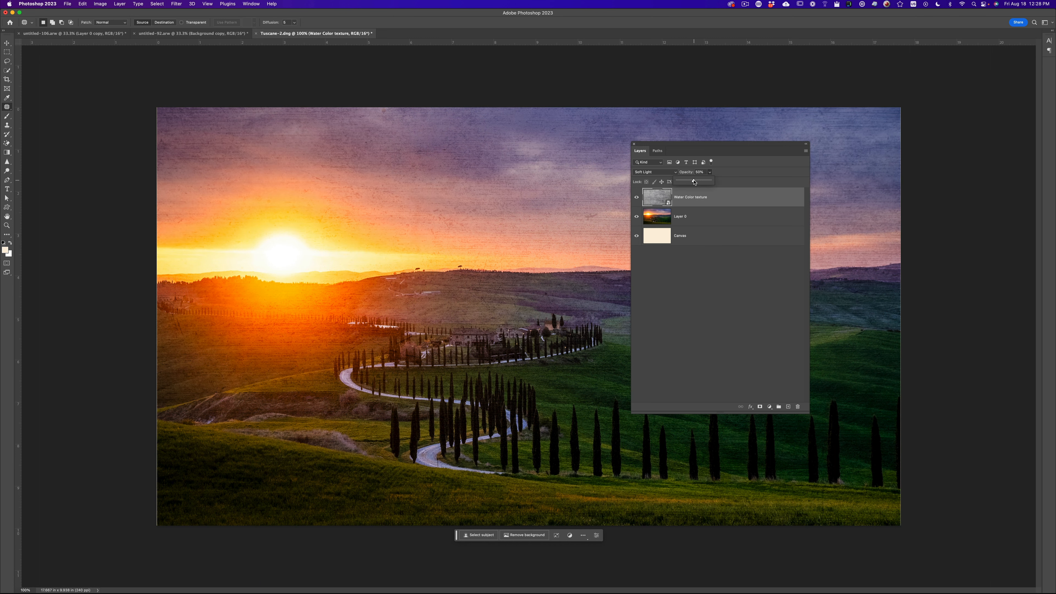
pyautogui.moveTo(682, 143); pyautogui.dragTo(944, 129)
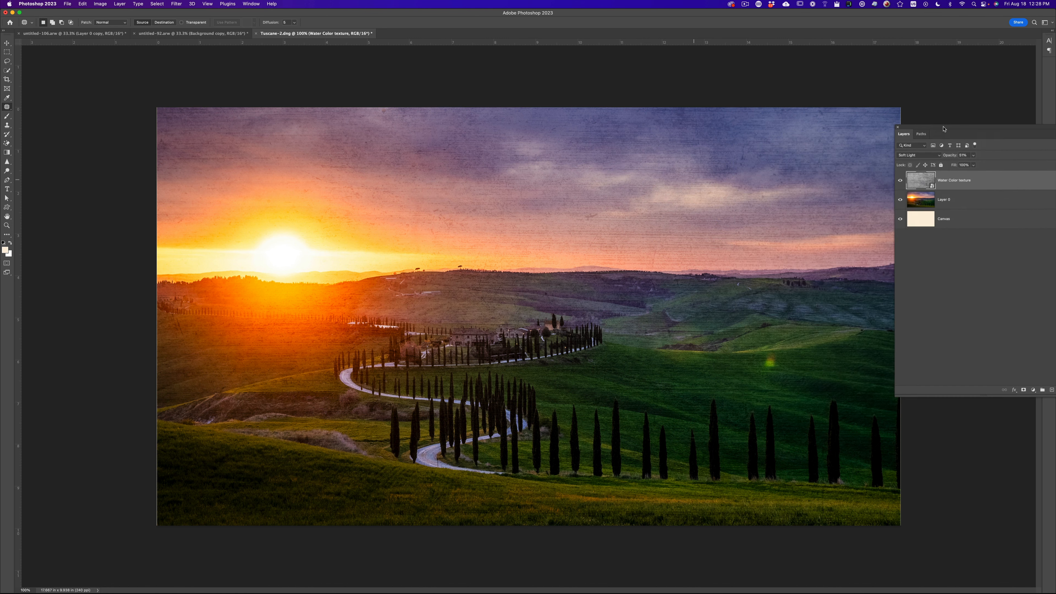
# With Layer 0 selected, change the document's color depth to 8 Bits/Channel.
pyautogui.click(925, 200)
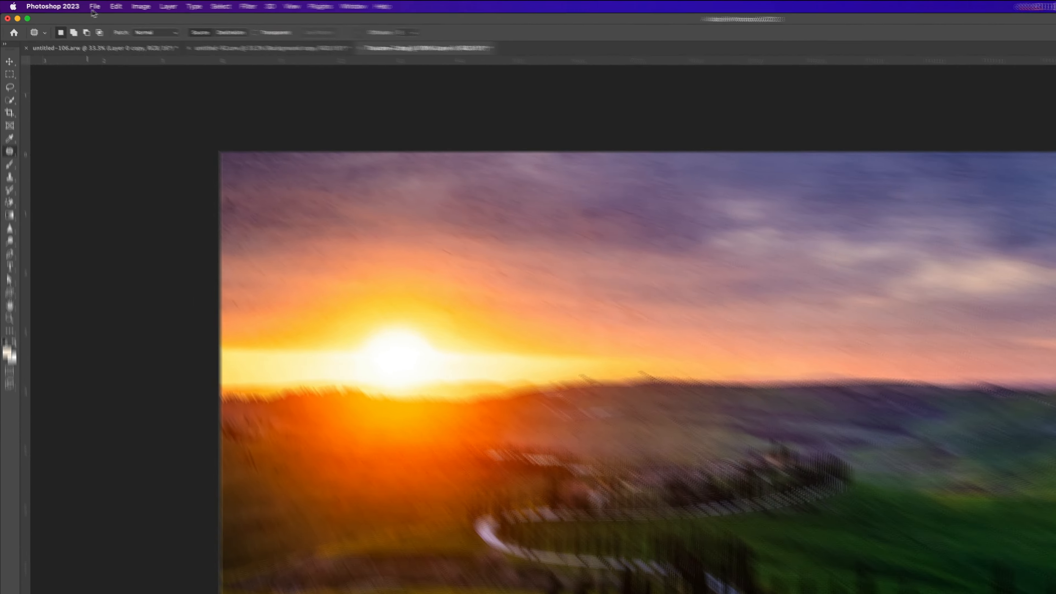
pyautogui.click(100, 4)
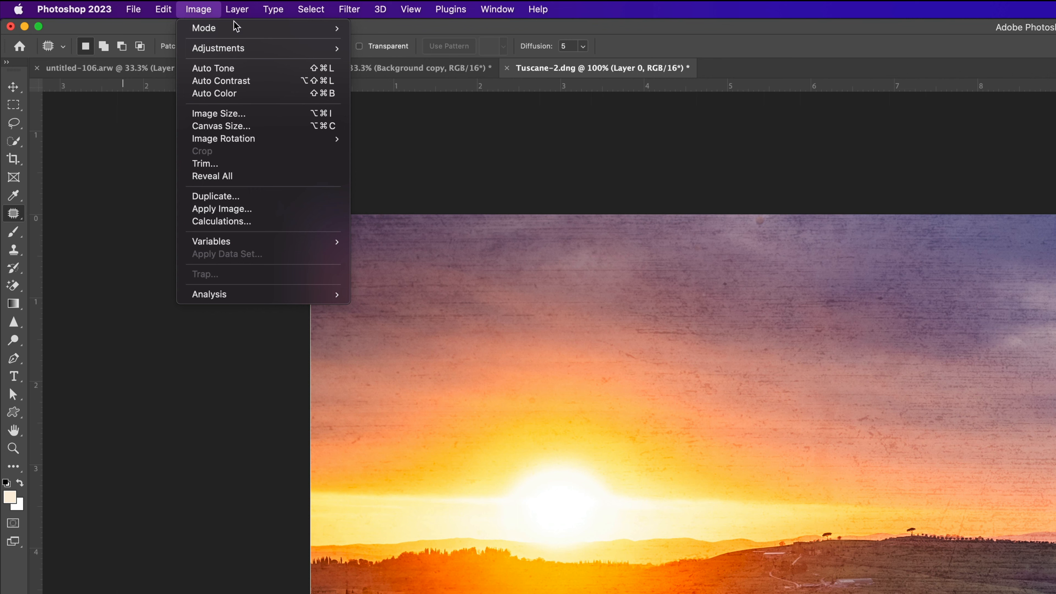
pyautogui.moveTo(123, 14)
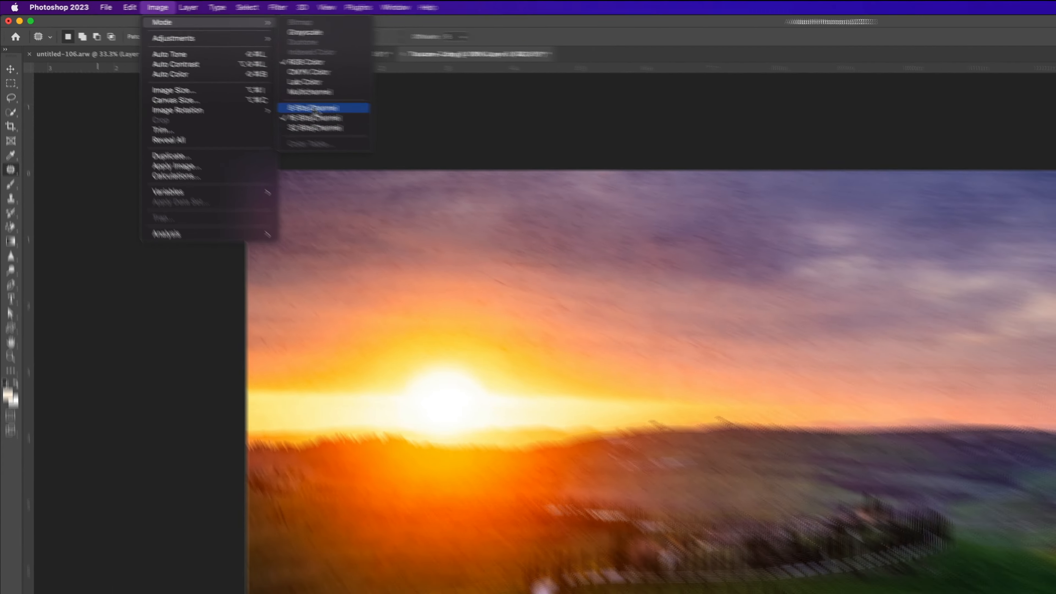
pyautogui.click(314, 108)
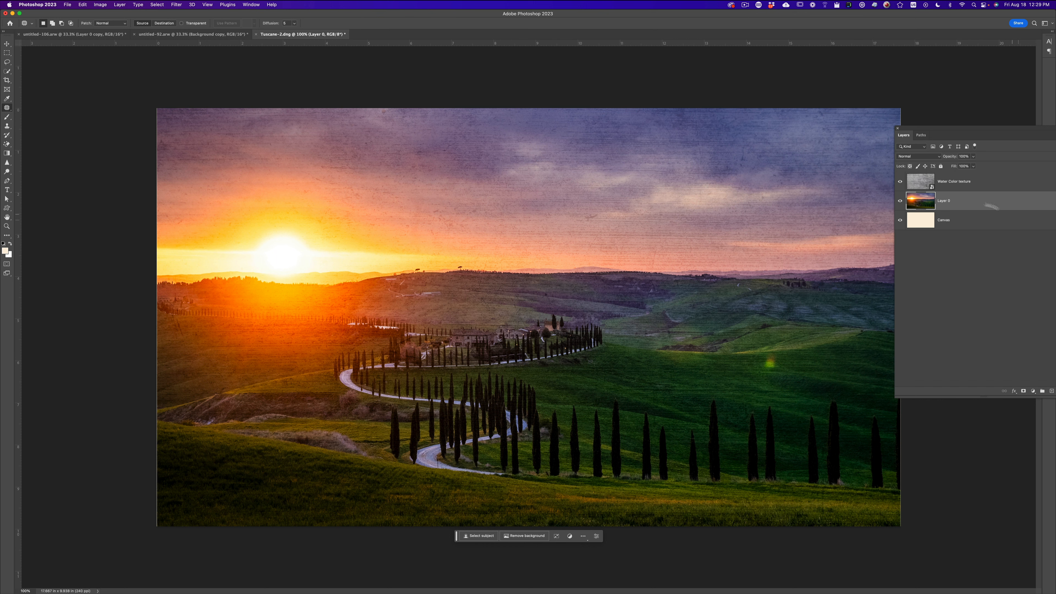
# Convert Layer 0 to a smart object.
pyautogui.moveTo(977, 129); pyautogui.dragTo(905, 130)
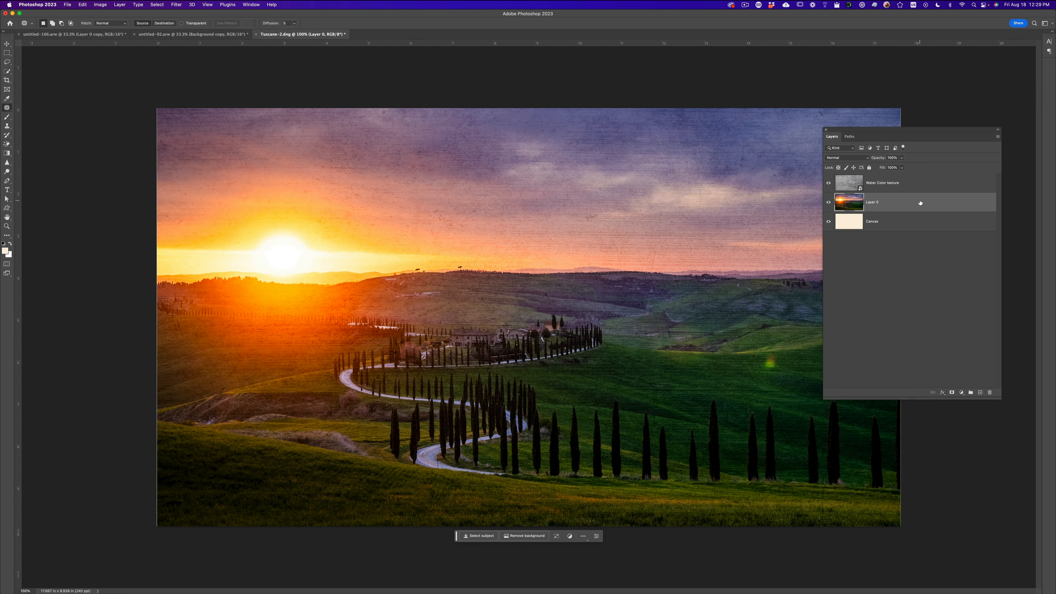
pyautogui.rightClick(920, 203)
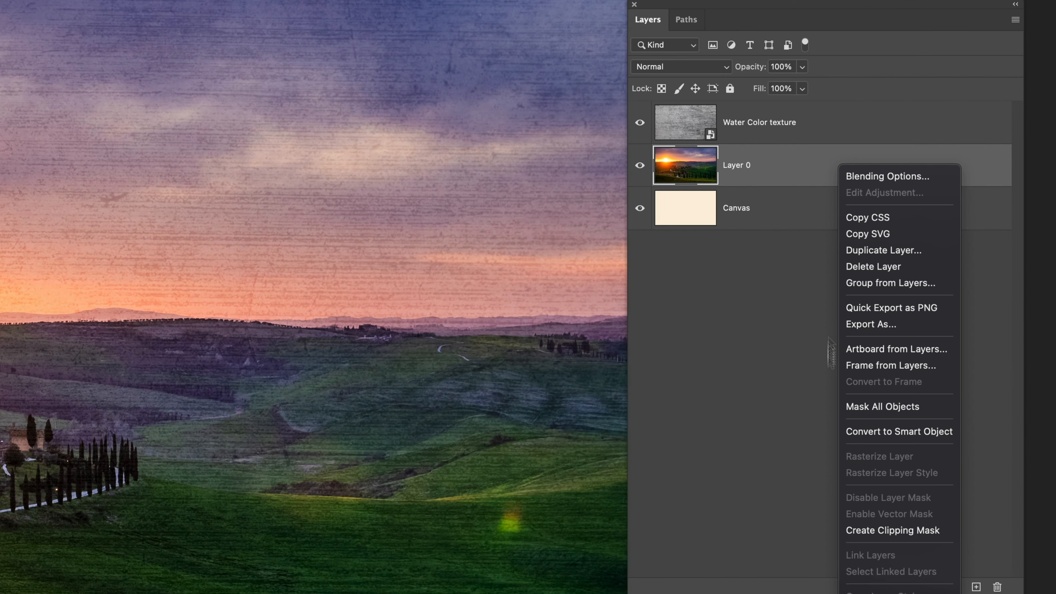
pyautogui.click(895, 435)
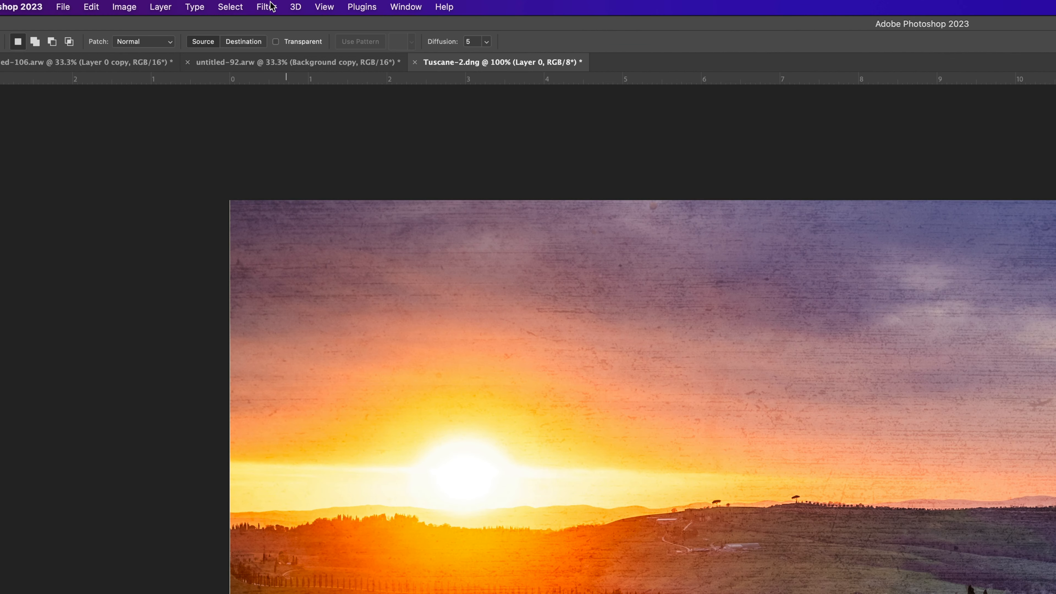
# Open the Filter Gallery for Layer 0 and preview the Paint Daubs, Plastic Wrap, Neon Glow and Fresco artistic filters.
pyautogui.click(177, 4)
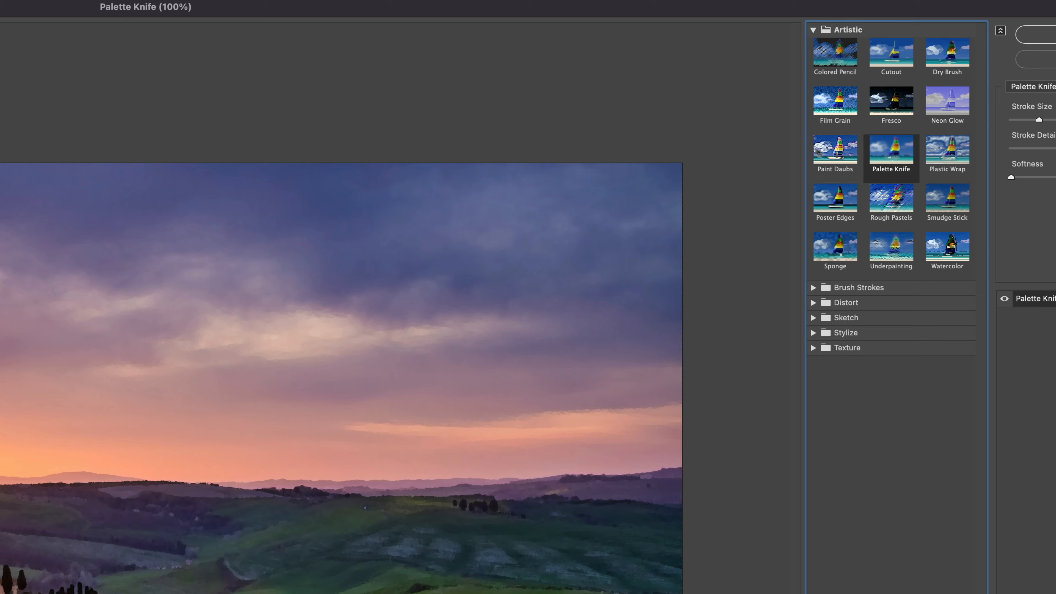
pyautogui.click(820, 152)
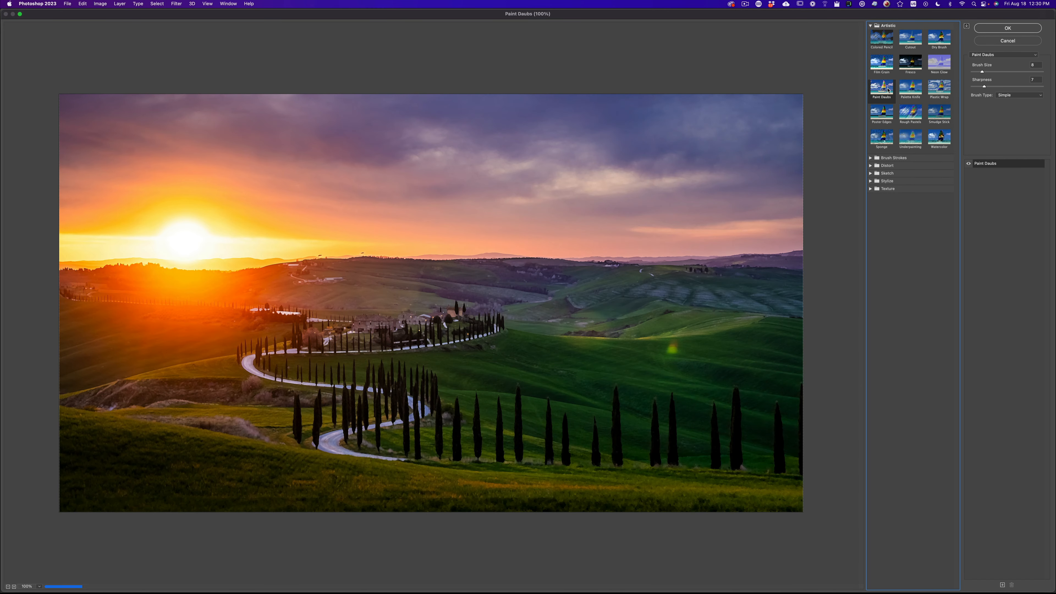
pyautogui.click(942, 89)
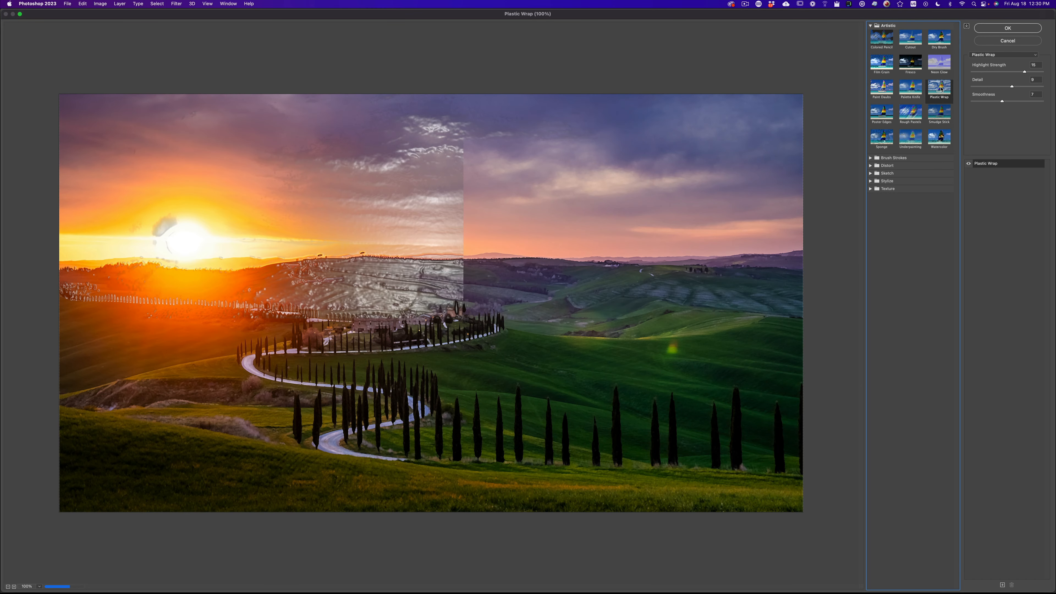
pyautogui.click(939, 63)
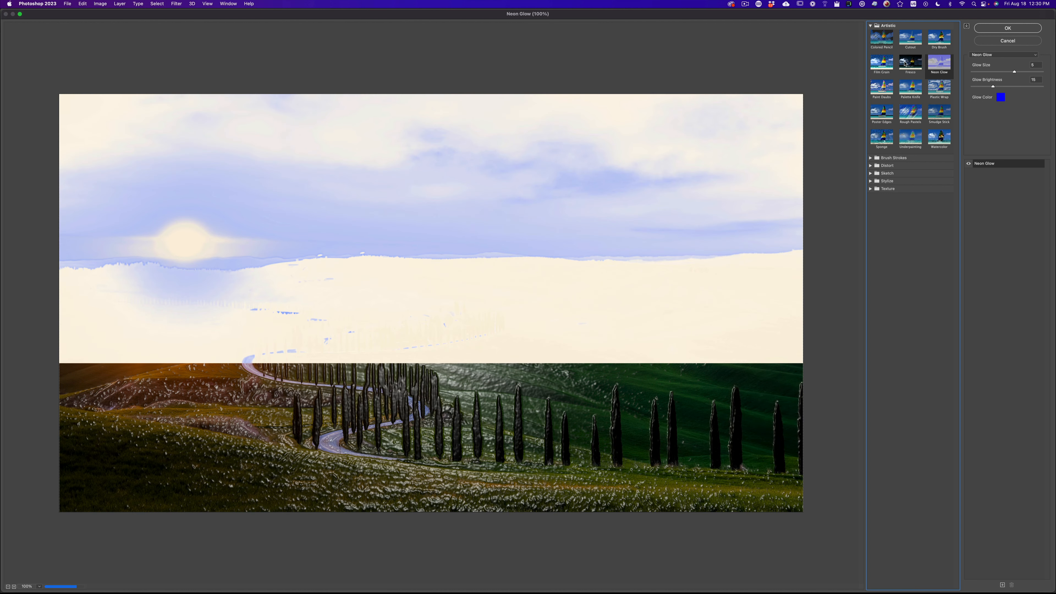
pyautogui.click(905, 63)
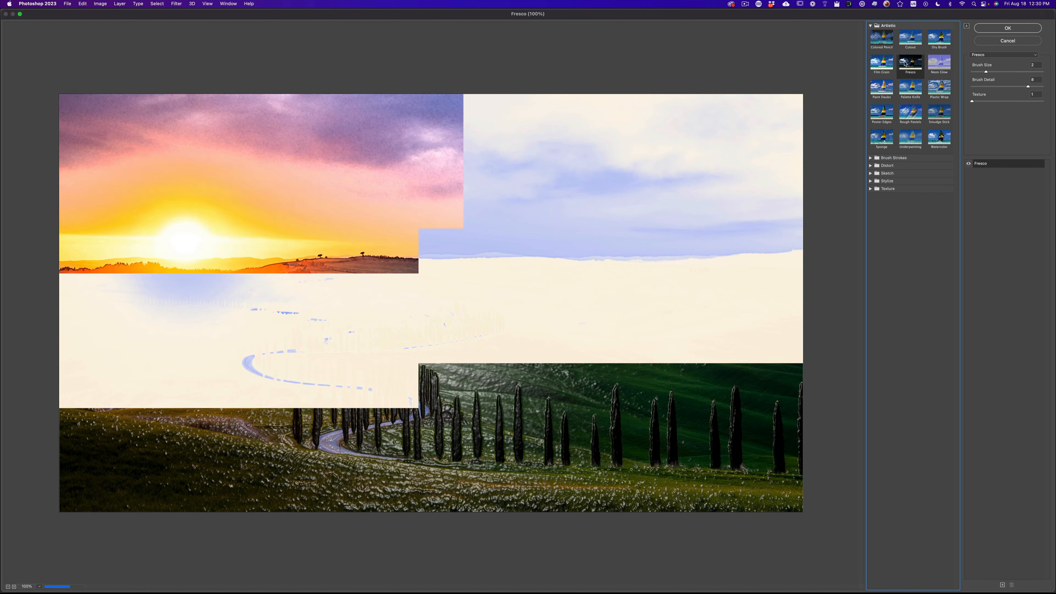
# Apply the Palette Knife filter to Layer 0 with Stroke Size 19, Stroke Detail 3 and Softness 0.
pyautogui.click(913, 89)
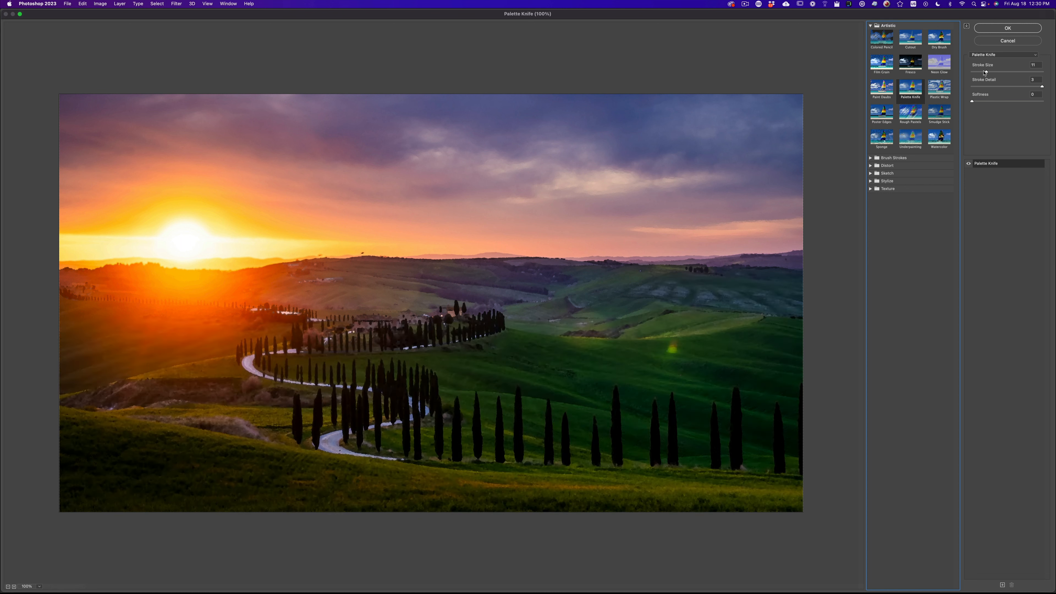
pyautogui.moveTo(985, 72); pyautogui.dragTo(978, 72)
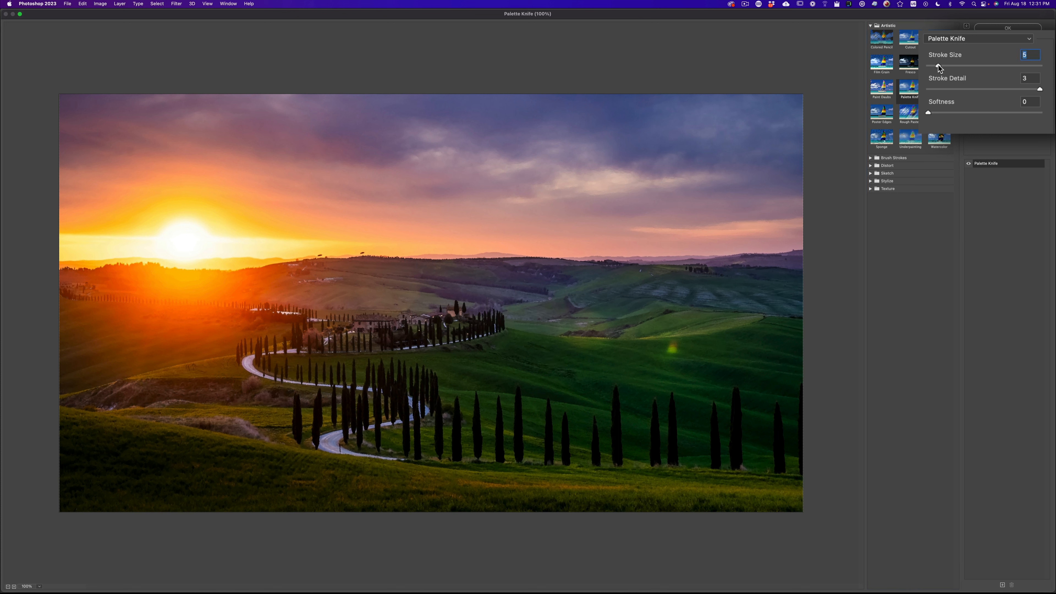
pyautogui.moveTo(939, 66); pyautogui.dragTo(967, 65)
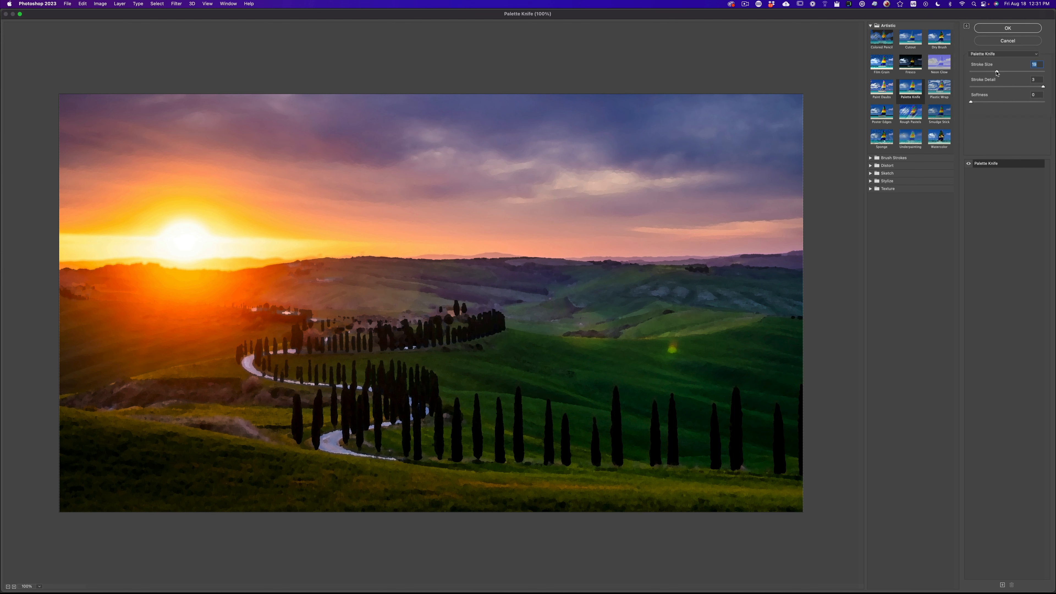
pyautogui.click(1008, 28)
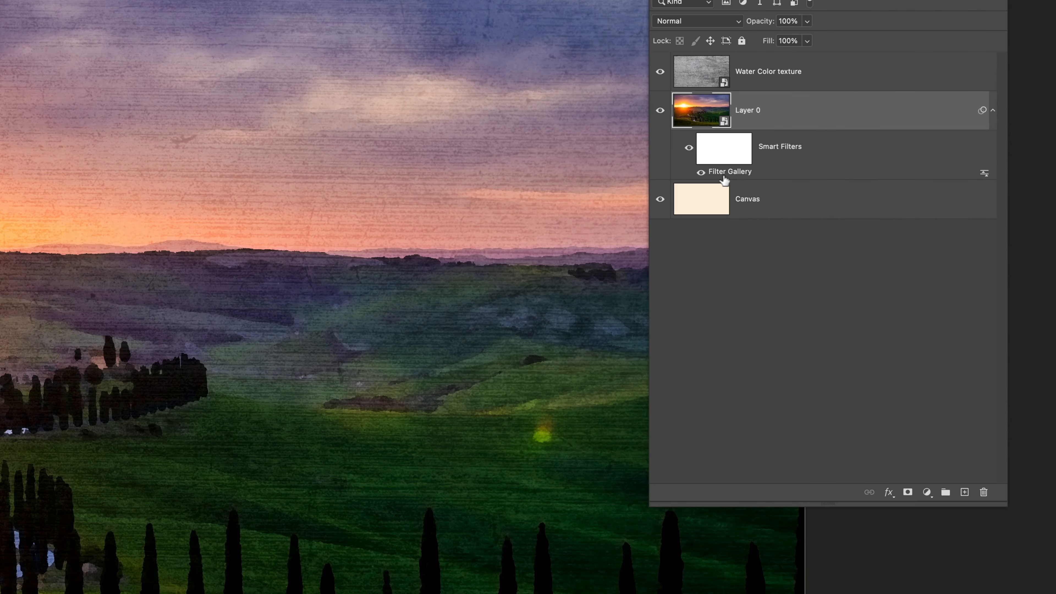
# Reopen Layer 0's Filter Gallery smart filter and set the Palette Knife Stroke Size to 14.
pyautogui.doubleClick(723, 173)
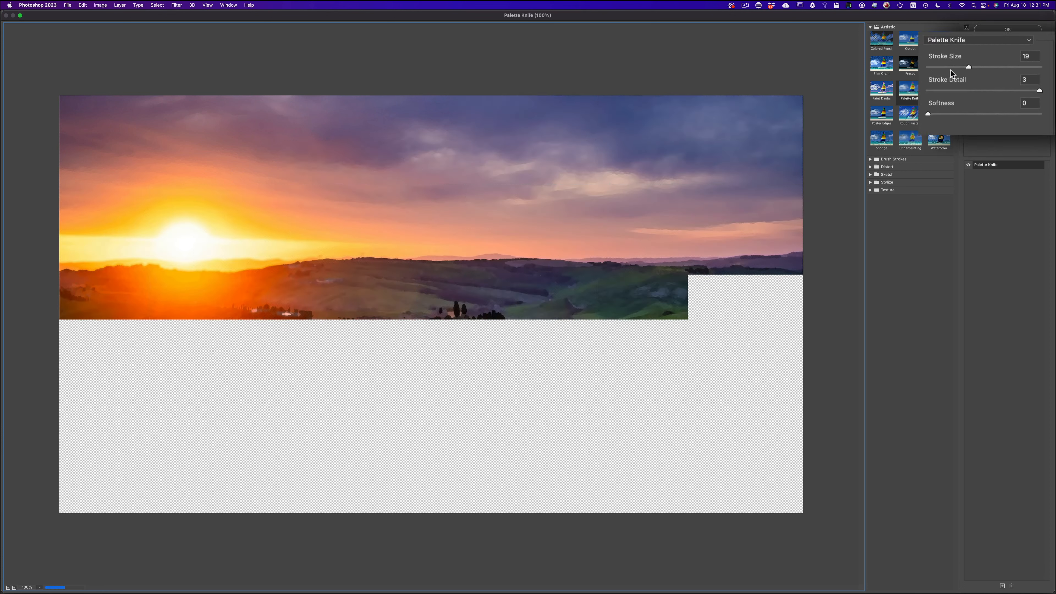
pyautogui.moveTo(997, 73); pyautogui.dragTo(989, 73)
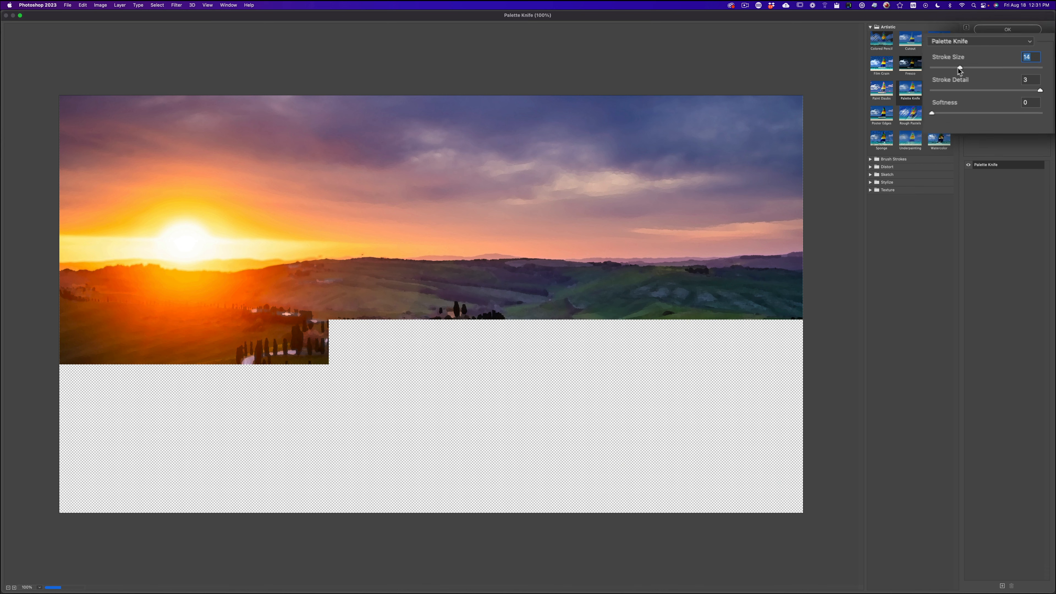
pyautogui.click(1008, 30)
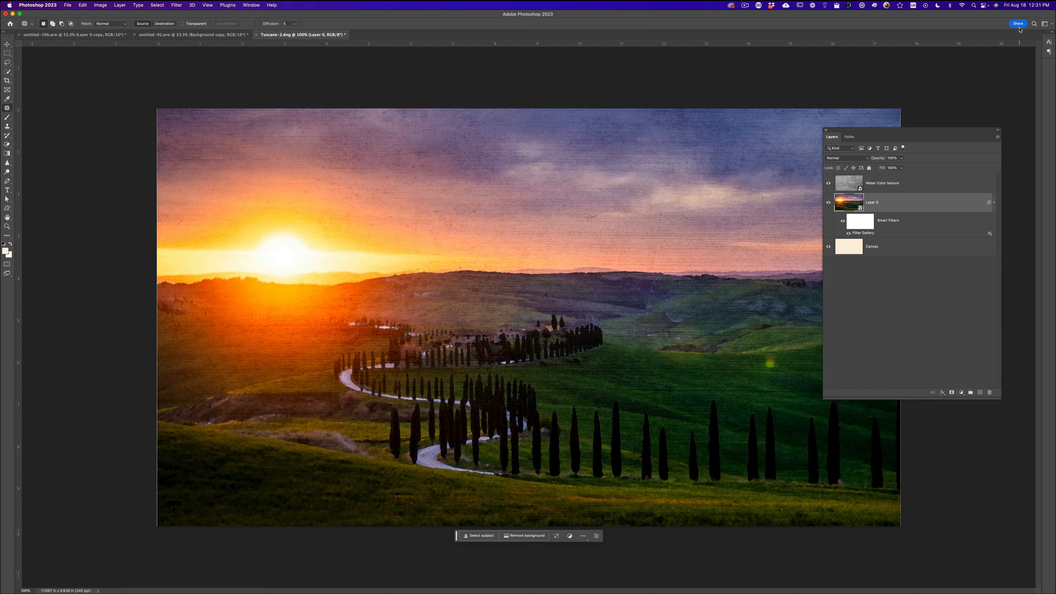
# Add a black layer mask that hides all of Layer 0 and activate the Brush tool.
pyautogui.moveTo(907, 131)
pyautogui.mouseDown()
pyautogui.moveTo(965, 110)
pyautogui.moveTo(892, 120)
pyautogui.mouseUp()
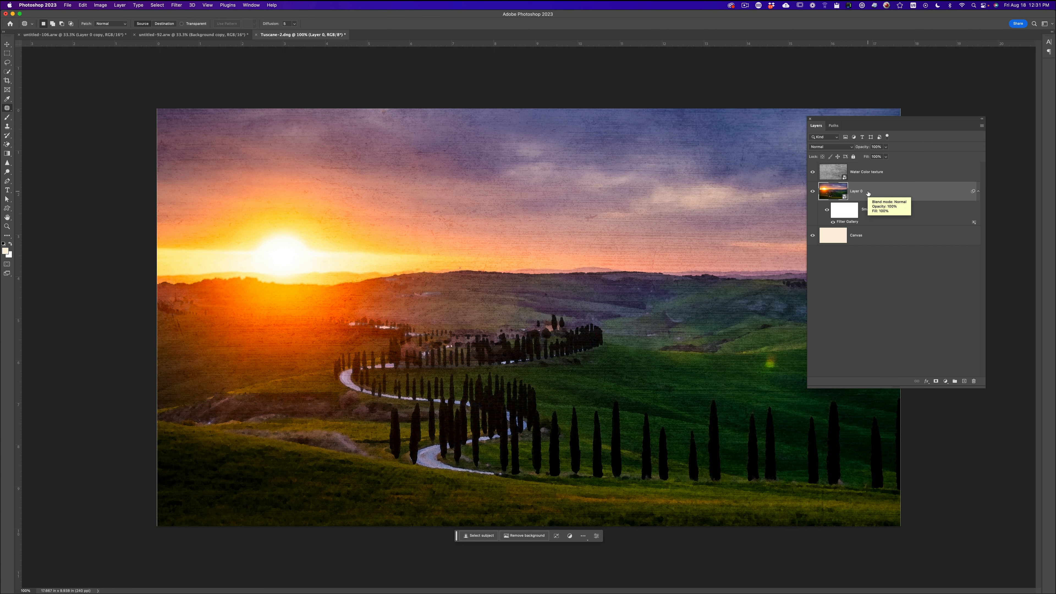
pyautogui.keyDown('alt'); pyautogui.click(936, 381); pyautogui.keyUp('alt')
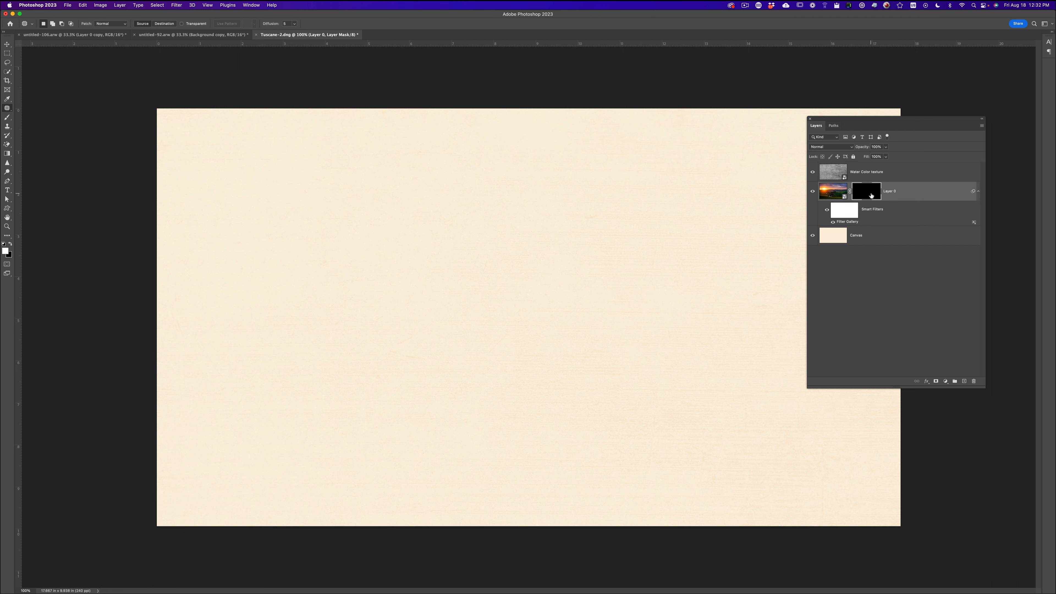
pyautogui.press('b')
pyautogui.press('b')
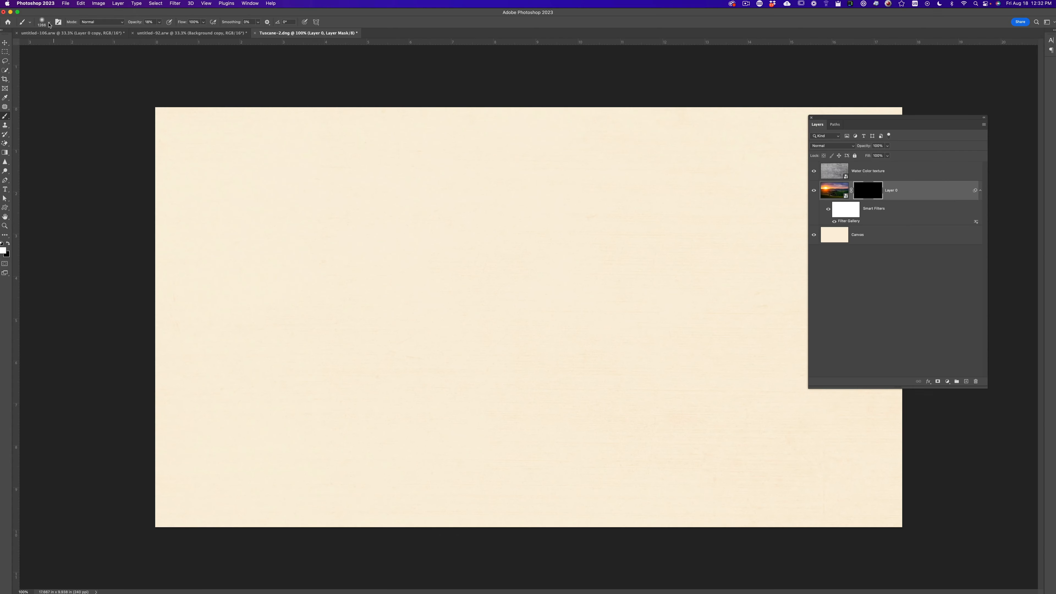
# Open the brush preset picker, resize it and look through its display and import options.
pyautogui.click(50, 22)
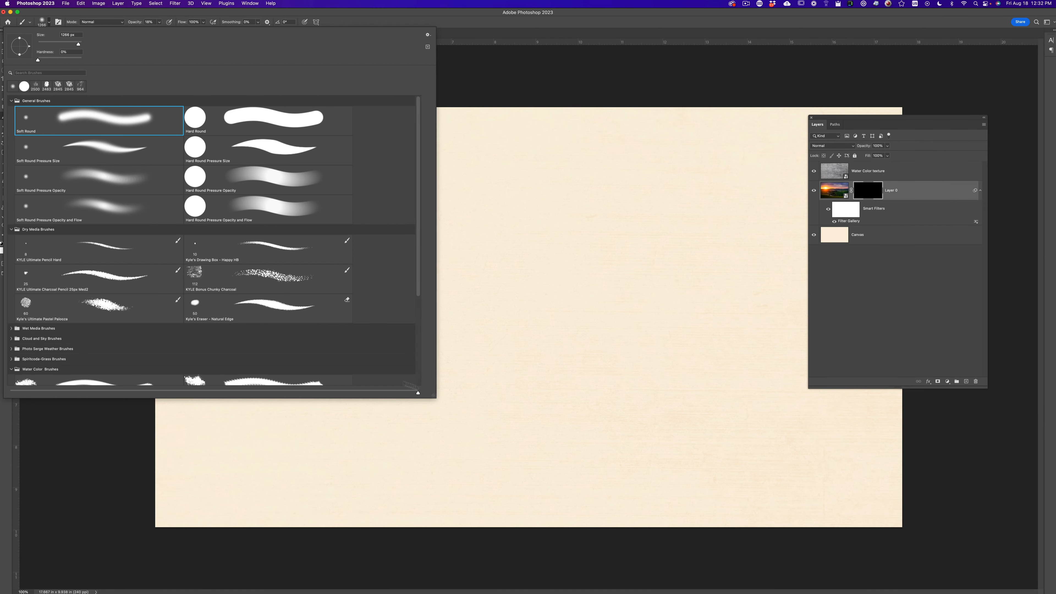
pyautogui.moveTo(433, 394)
pyautogui.mouseDown()
pyautogui.moveTo(142, 318)
pyautogui.moveTo(100, 276)
pyautogui.moveTo(100, 147)
pyautogui.moveTo(98, 211)
pyautogui.mouseUp()
pyautogui.moveTo(45, 248)
pyautogui.mouseDown()
pyautogui.moveTo(302, 302)
pyautogui.moveTo(110, 208)
pyautogui.moveTo(396, 358)
pyautogui.moveTo(406, 350)
pyautogui.mouseUp()
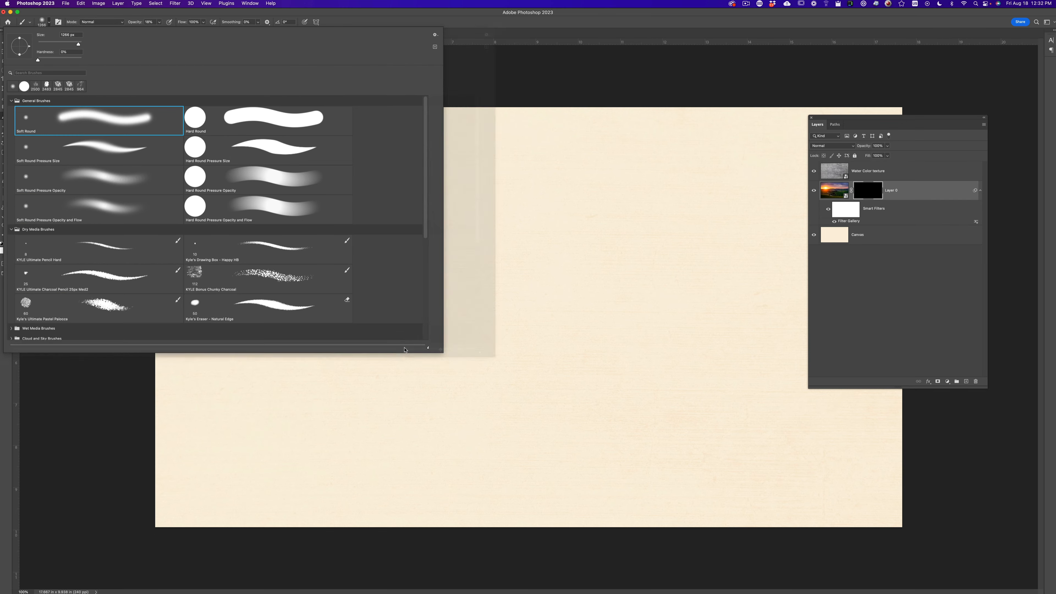
pyautogui.click(393, 35)
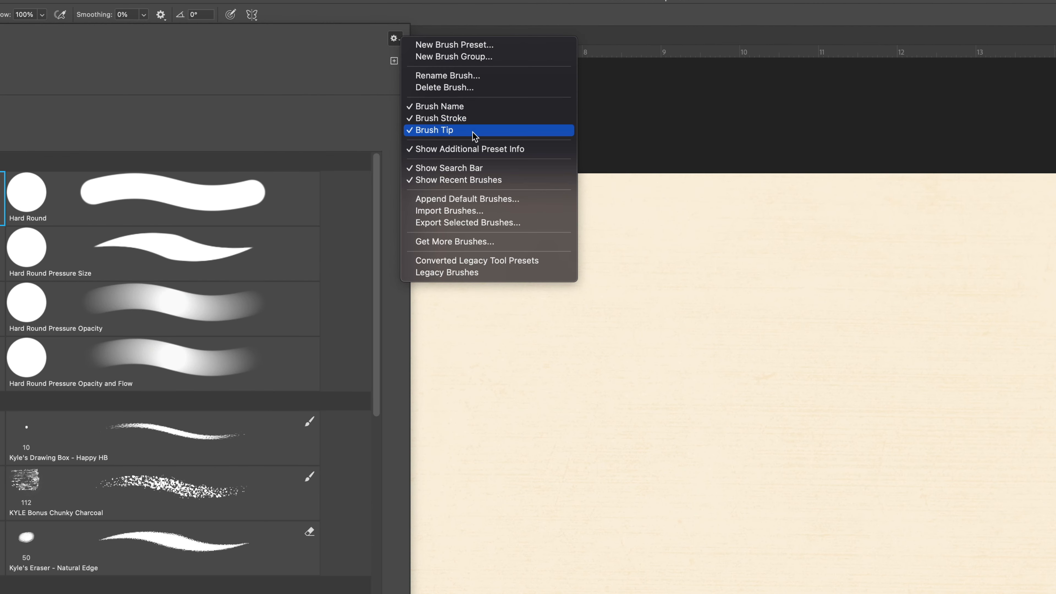
pyautogui.click(473, 133)
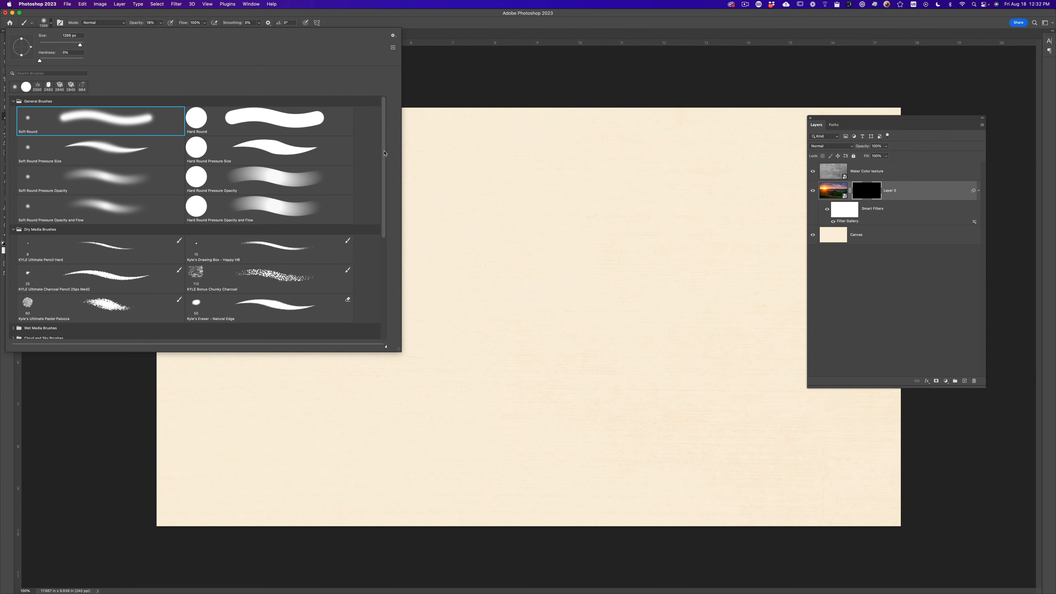
# Select the watercolor_S_RR preset from the Water Color Brushes group.
pyautogui.moveTo(384, 153); pyautogui.dragTo(390, 338)
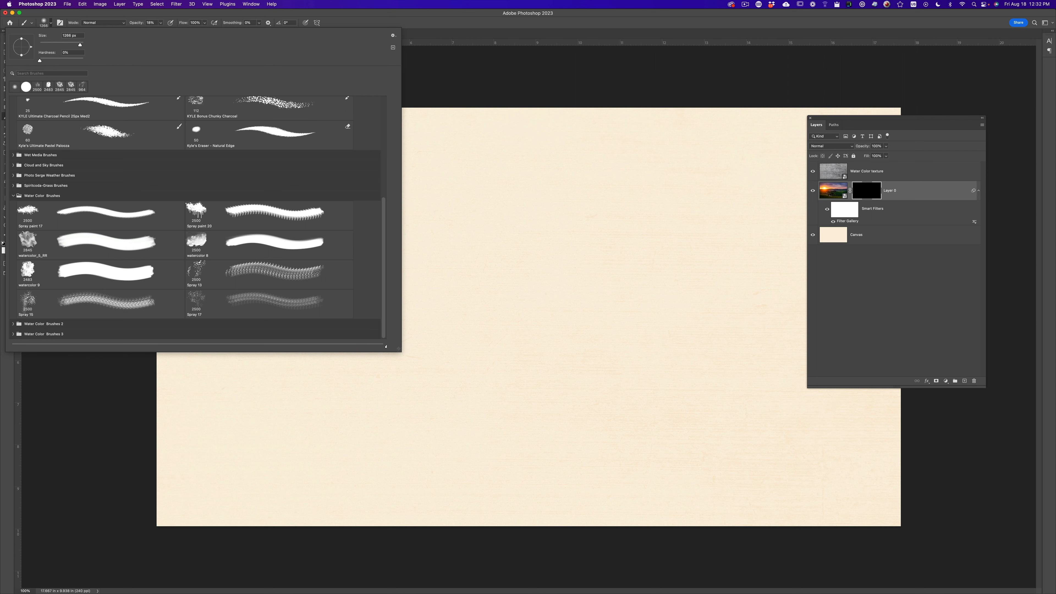
pyautogui.click(13, 196)
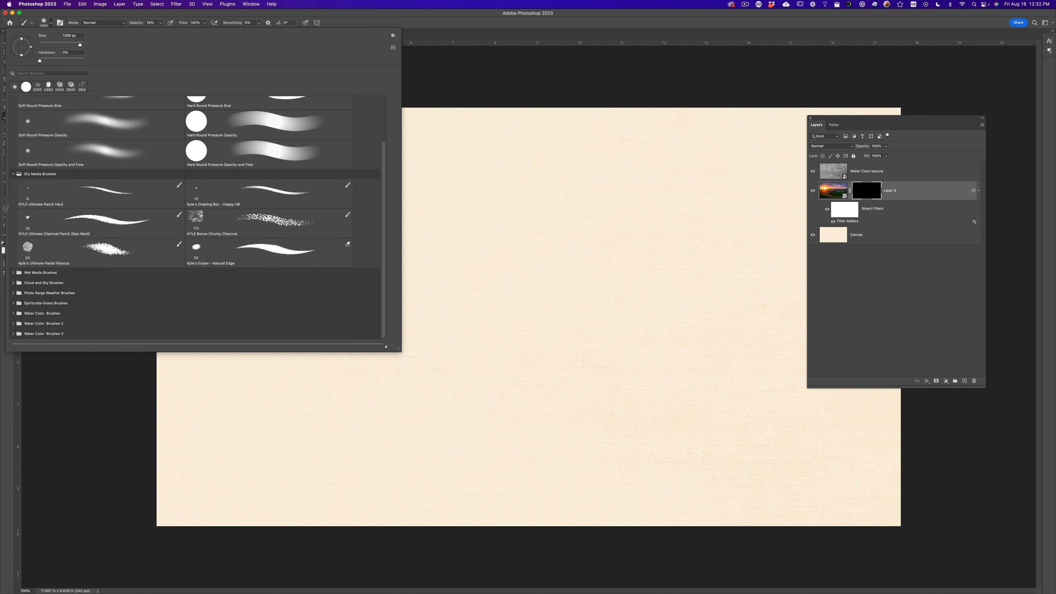
pyautogui.click(13, 313)
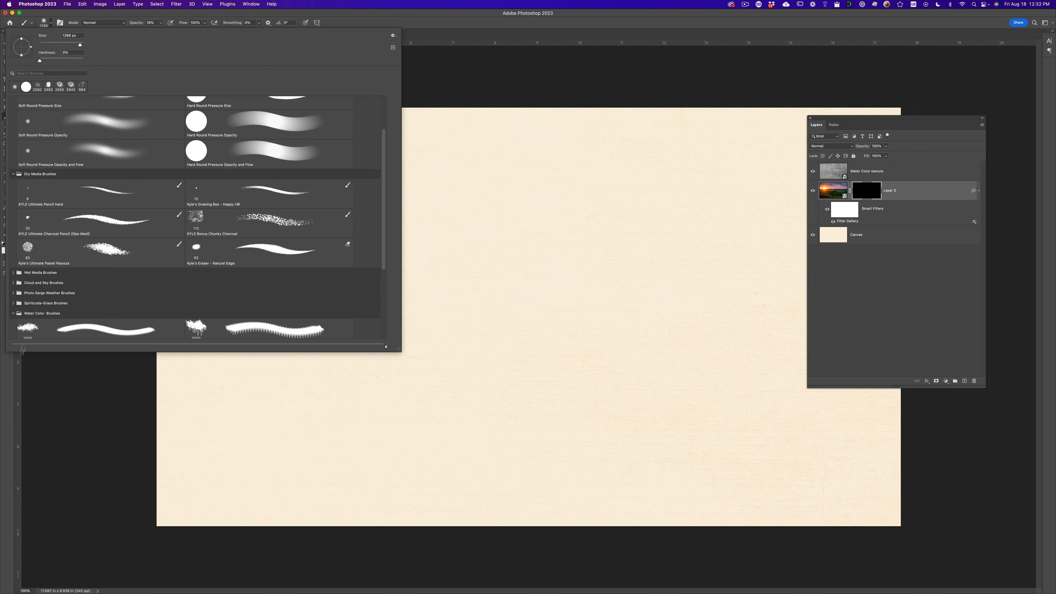
pyautogui.moveTo(384, 263); pyautogui.dragTo(383, 341)
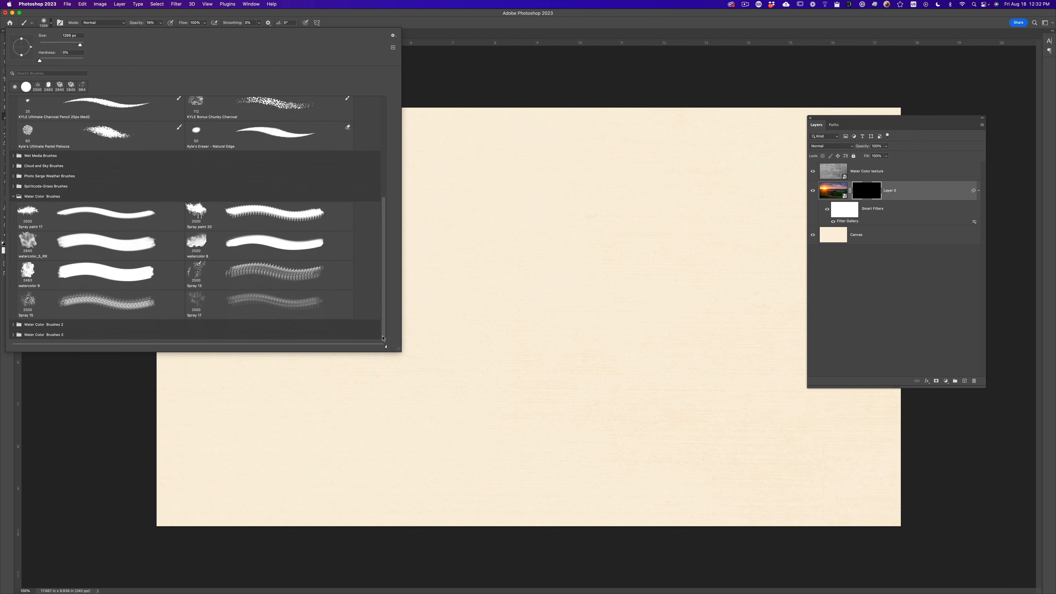
pyautogui.click(36, 242)
# Reduce the brush size to 1144 px, reset the default colors and set the brush opacity to 79%.
pyautogui.moveTo(623, 273)
pyautogui.mouseDown()
pyautogui.moveTo(405, 275)
pyautogui.moveTo(578, 278)
pyautogui.moveTo(382, 288)
pyautogui.moveTo(483, 281)
pyautogui.mouseUp()
pyautogui.moveTo(564, 286)
pyautogui.mouseDown()
pyautogui.moveTo(641, 290)
pyautogui.moveTo(630, 294)
pyautogui.moveTo(601, 293)
pyautogui.moveTo(723, 283)
pyautogui.moveTo(514, 273)
pyautogui.moveTo(544, 273)
pyautogui.moveTo(441, 287)
pyautogui.mouseUp()
pyautogui.press('d')
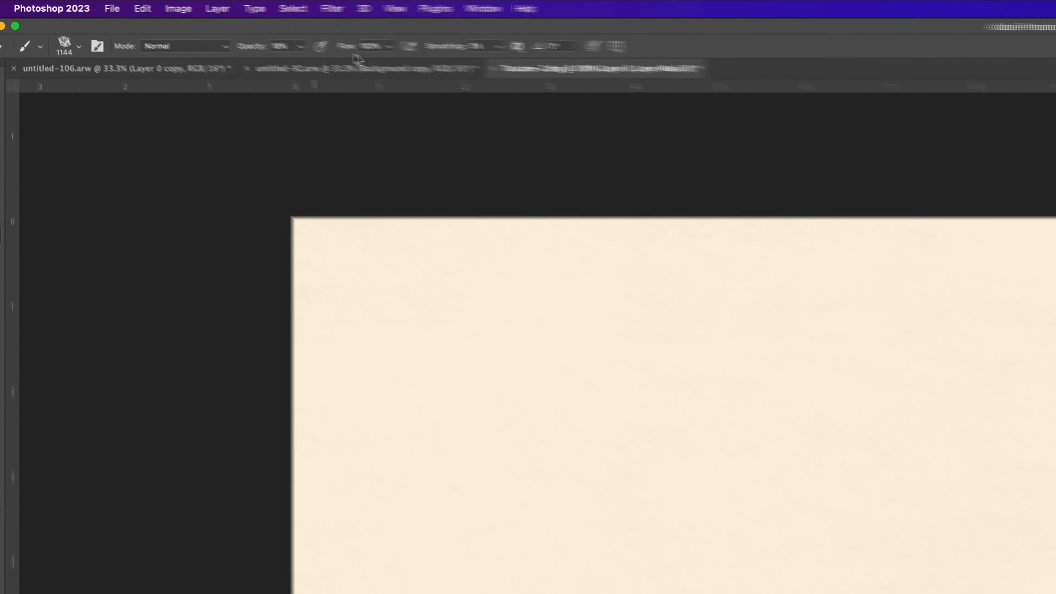
pyautogui.moveTo(329, 70); pyautogui.dragTo(346, 68)
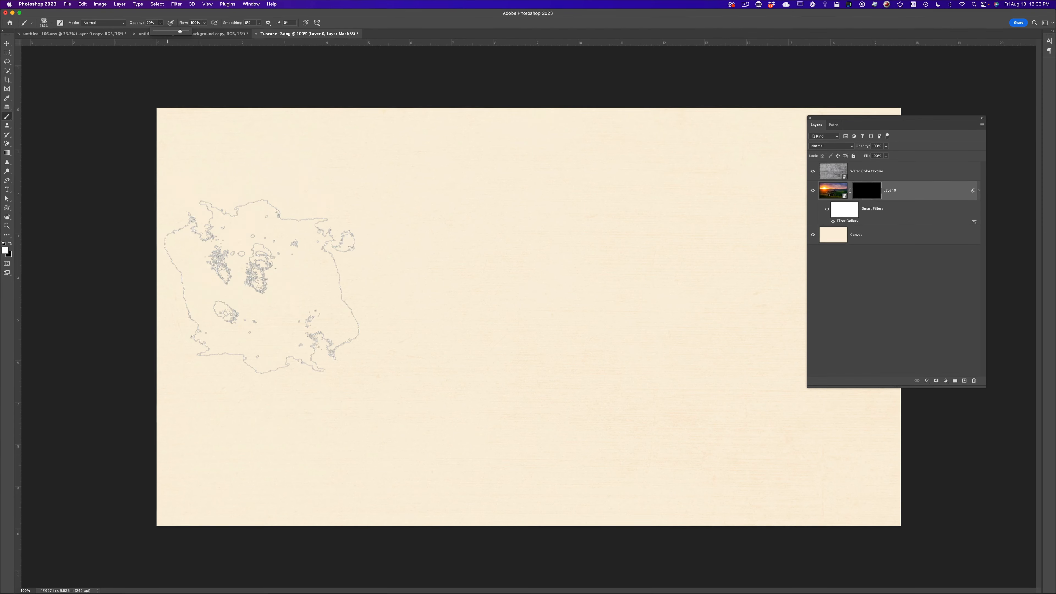
# Paint white on Layer 0's mask to reveal the sun, the hills and the middle of the landscape with ragged watercolor edges.
pyautogui.click(313, 284)
pyautogui.click(428, 335)
pyautogui.moveTo(472, 389)
pyautogui.mouseDown()
pyautogui.moveTo(601, 358)
pyautogui.moveTo(606, 248)
pyautogui.moveTo(441, 291)
pyautogui.moveTo(457, 366)
pyautogui.moveTo(601, 437)
pyautogui.moveTo(342, 460)
pyautogui.moveTo(505, 249)
pyautogui.mouseUp()
pyautogui.click(507, 256)
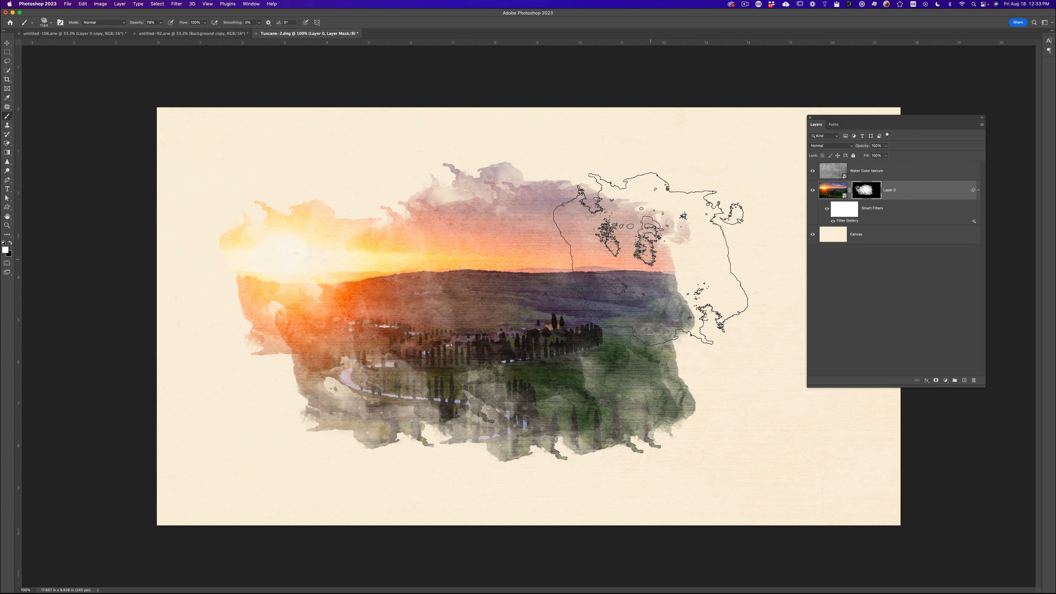
pyautogui.click(656, 265)
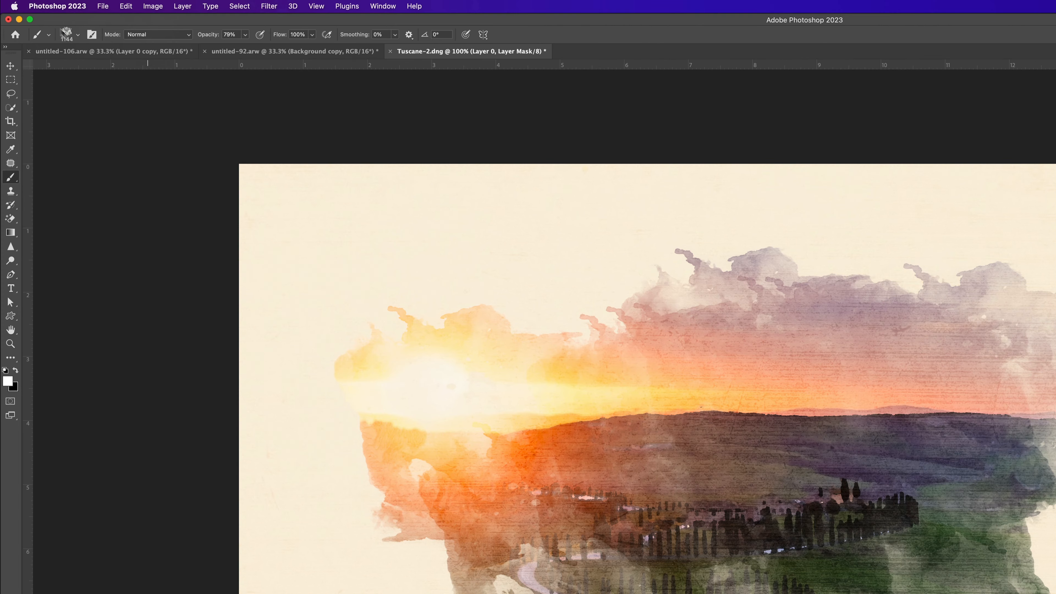
# Switch to the 2500 px watercolor brush beside watercolor_S_RR and reveal the lower-right and lower-left parts of the landscape on the mask.
pyautogui.click(51, 23)
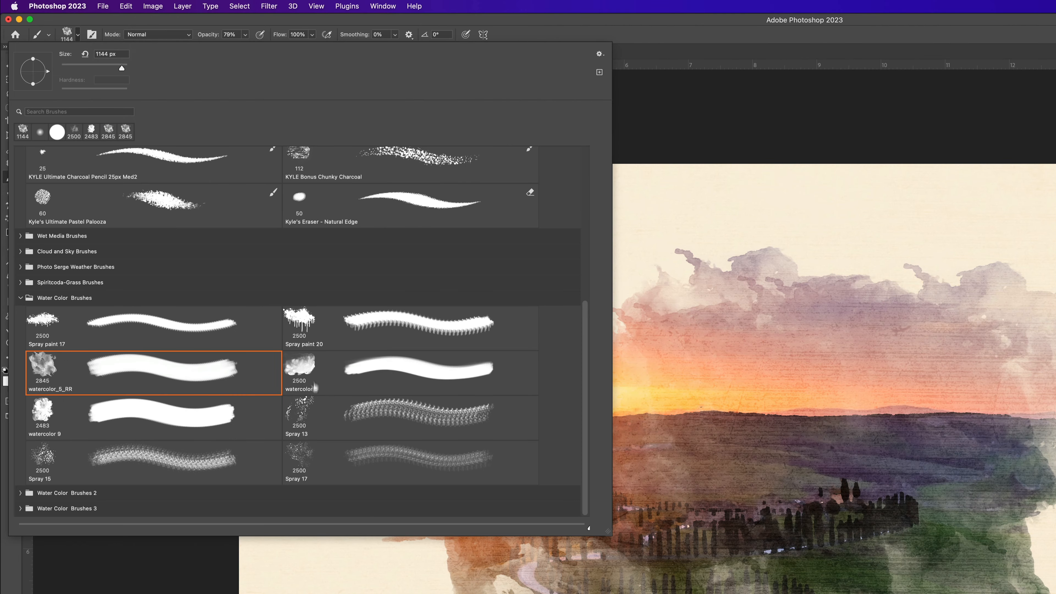
pyautogui.click(325, 373)
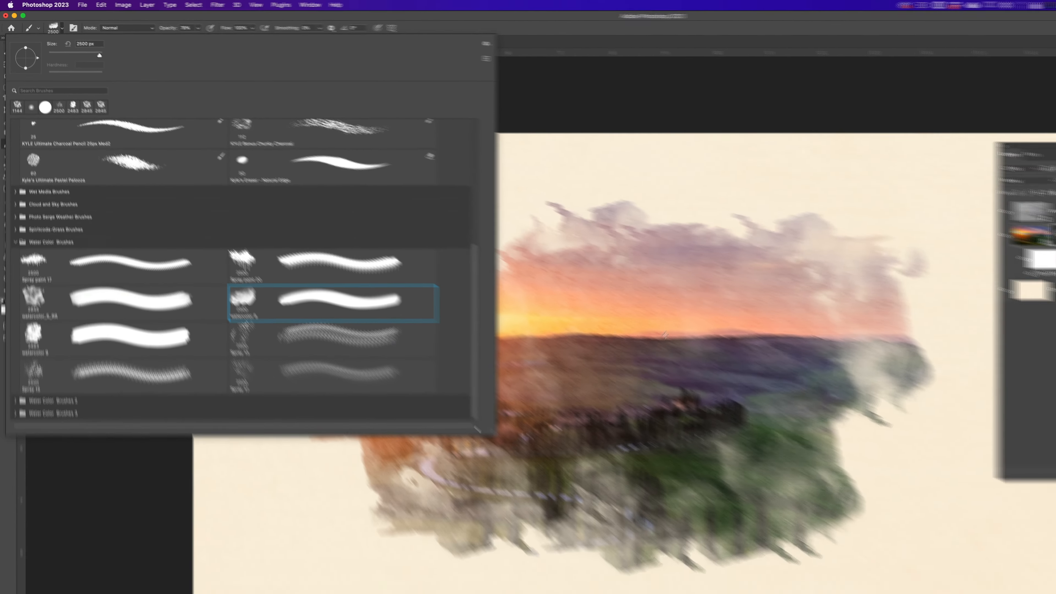
pyautogui.click(915, 426)
pyautogui.click(1010, 561)
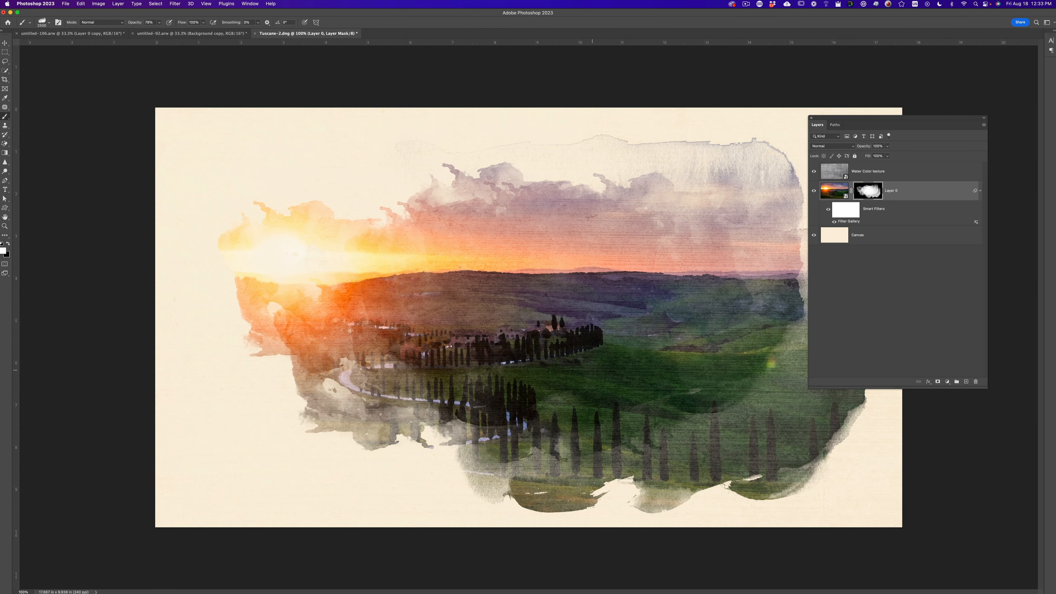
pyautogui.click(408, 347)
# Reduce the brush size and paint more of the upper sky, the bottom edge and the area around the sun into view.
pyautogui.moveTo(583, 299); pyautogui.dragTo(528, 299)
pyautogui.click(555, 192)
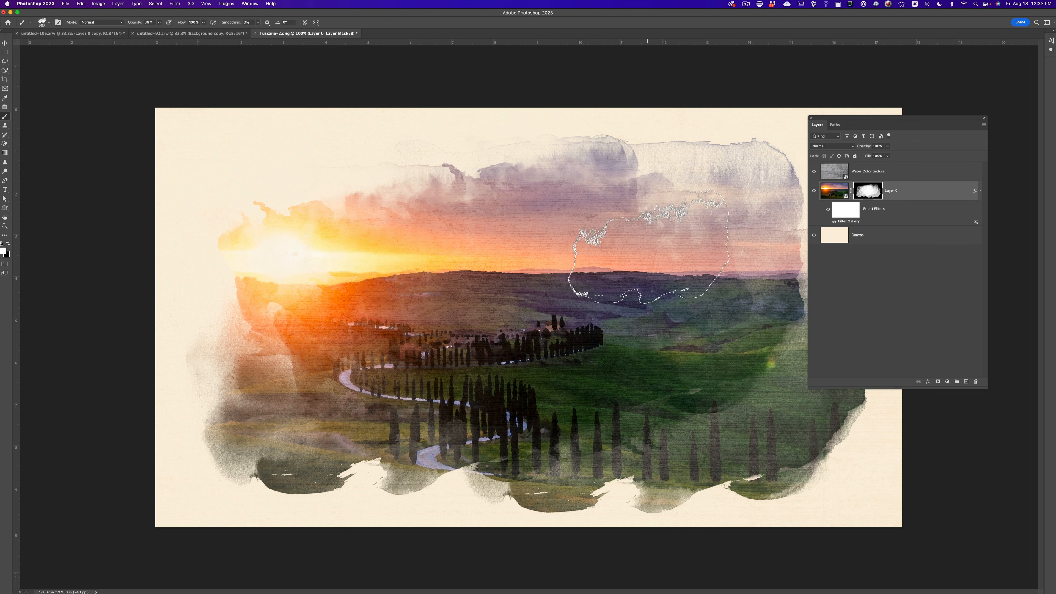
pyautogui.click(386, 447)
pyautogui.click(499, 445)
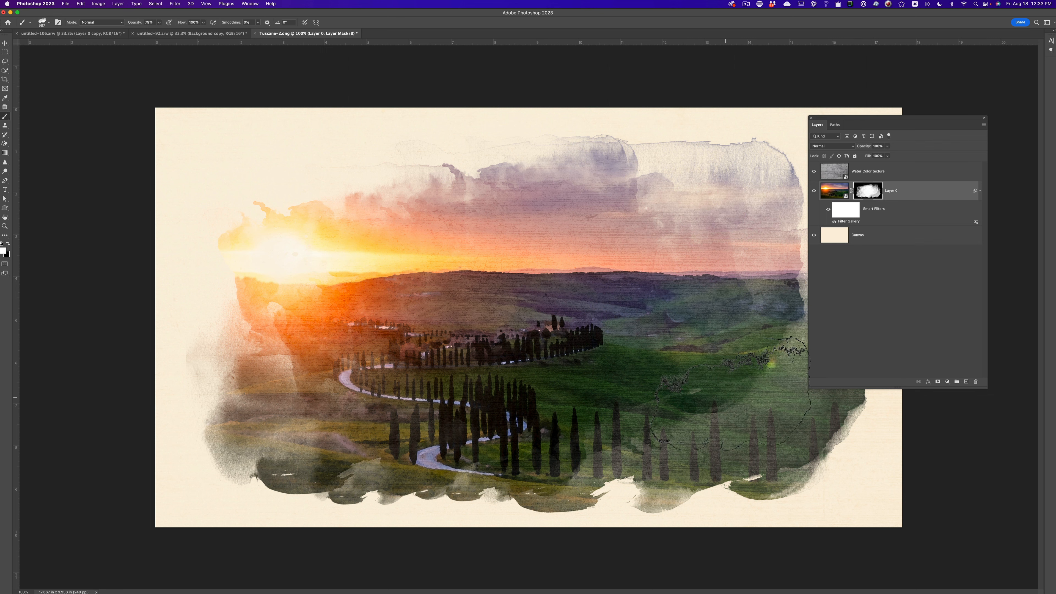
pyautogui.click(268, 262)
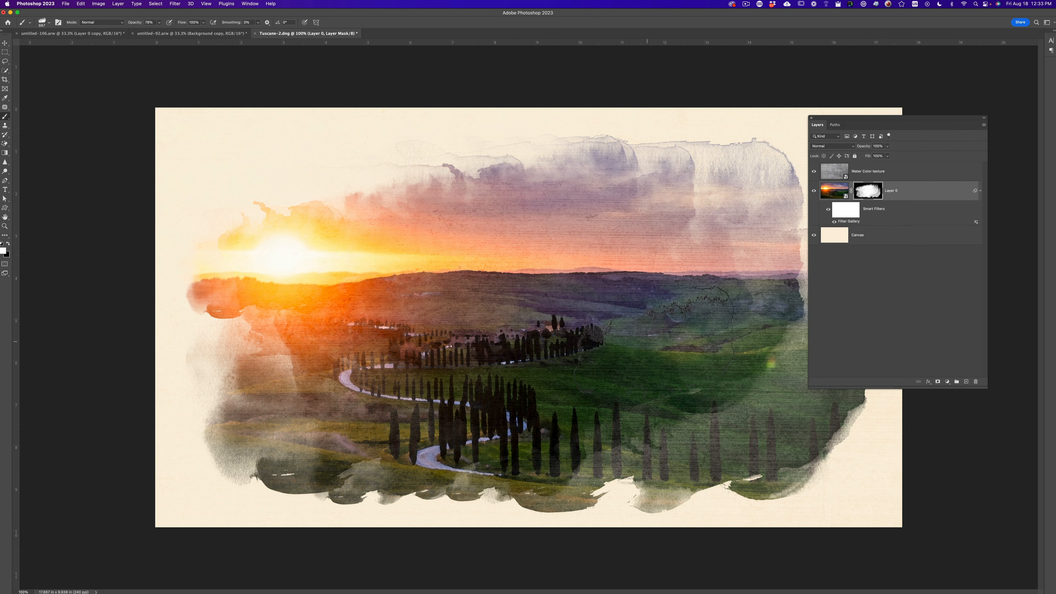
# Choose the Spray 15 brush, reduce it to 676 px and spatter Layer 0's mask above the sun and in the lower-left corner.
pyautogui.click(50, 23)
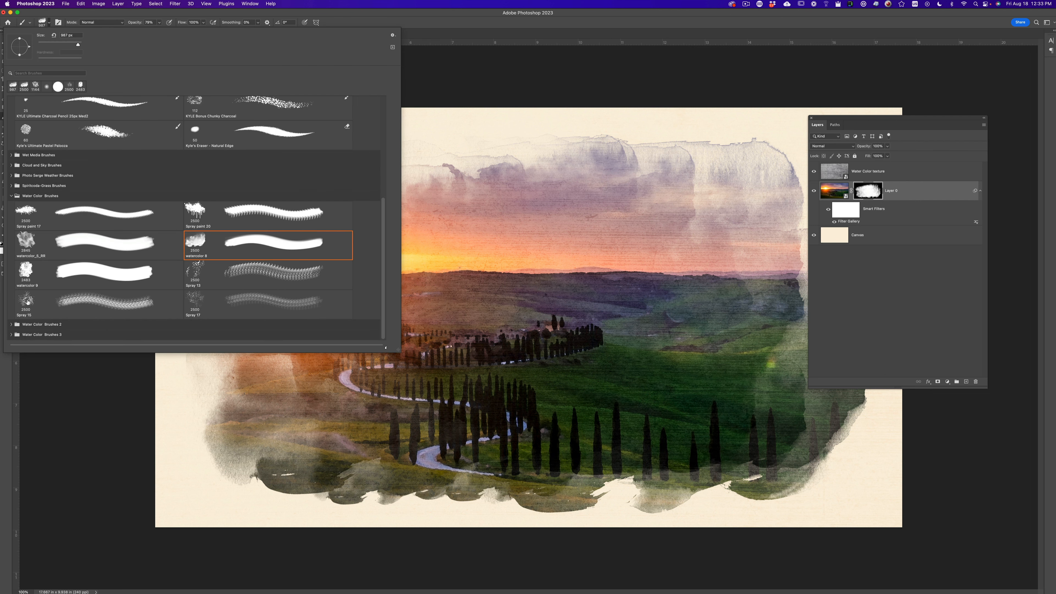
pyautogui.click(27, 303)
pyautogui.rightClick(622, 269)
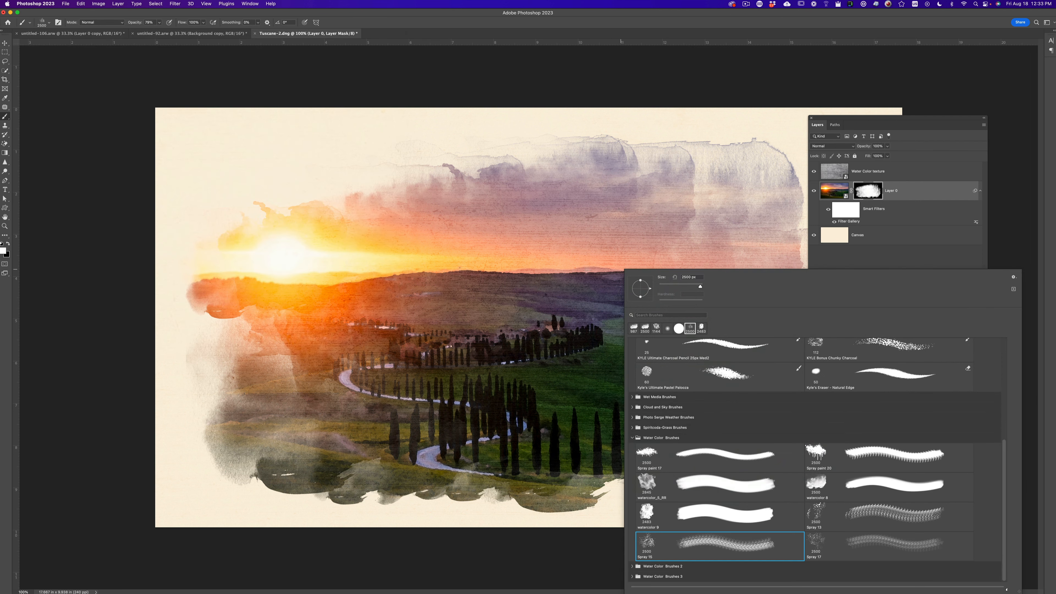
pyautogui.moveTo(554, 258); pyautogui.dragTo(393, 258)
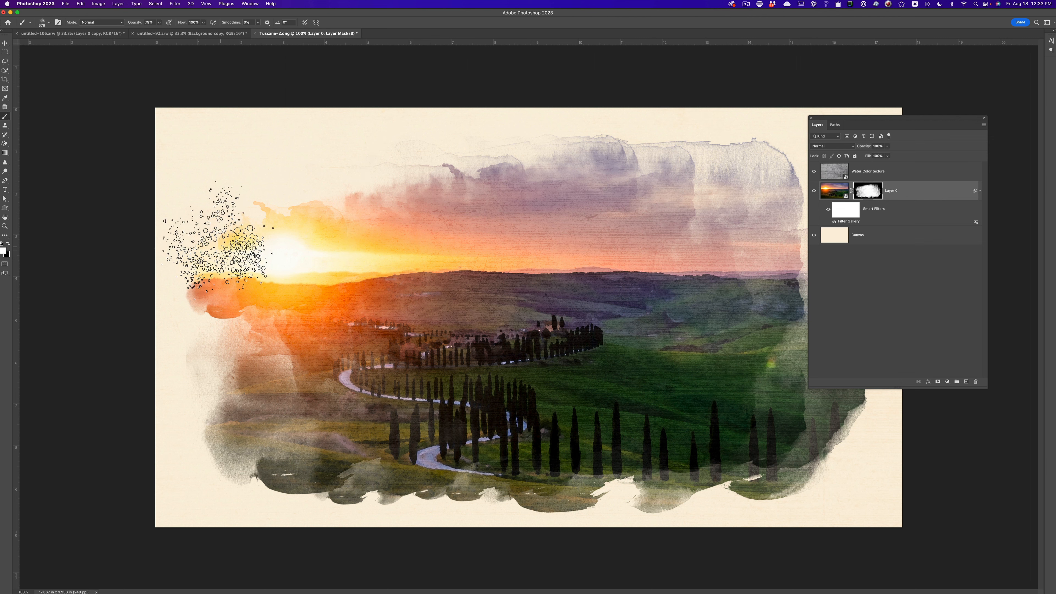
pyautogui.moveTo(254, 221)
pyautogui.mouseDown()
pyautogui.moveTo(273, 291)
pyautogui.moveTo(314, 308)
pyautogui.moveTo(306, 225)
pyautogui.mouseUp()
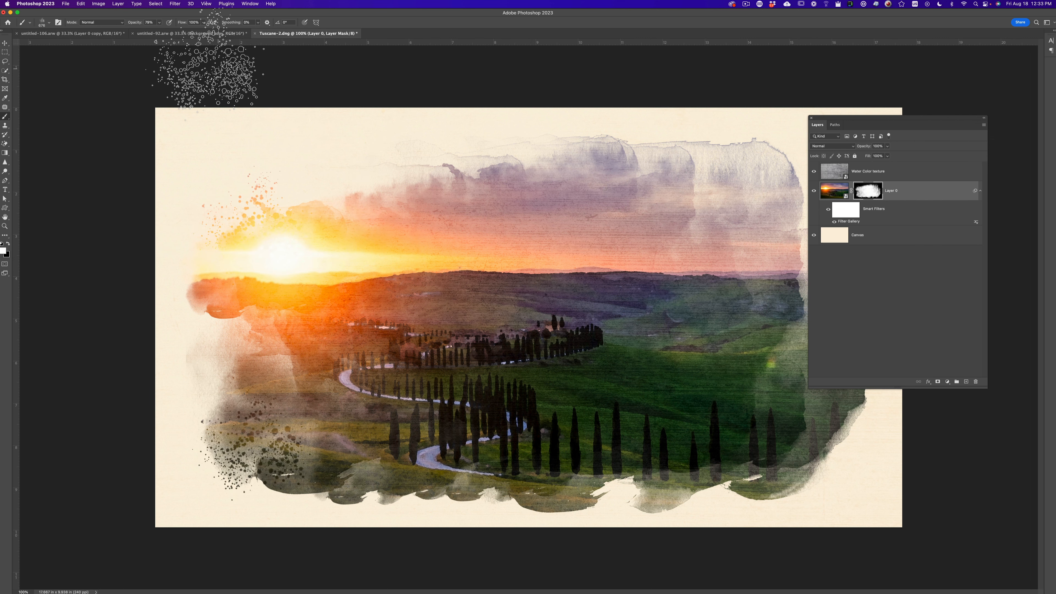
# Stamp large Spray 17 splatter at 2500 px on the lower-right edge, reduce the brush to 903 px and move the Layers panel off the image.
pyautogui.click(47, 24)
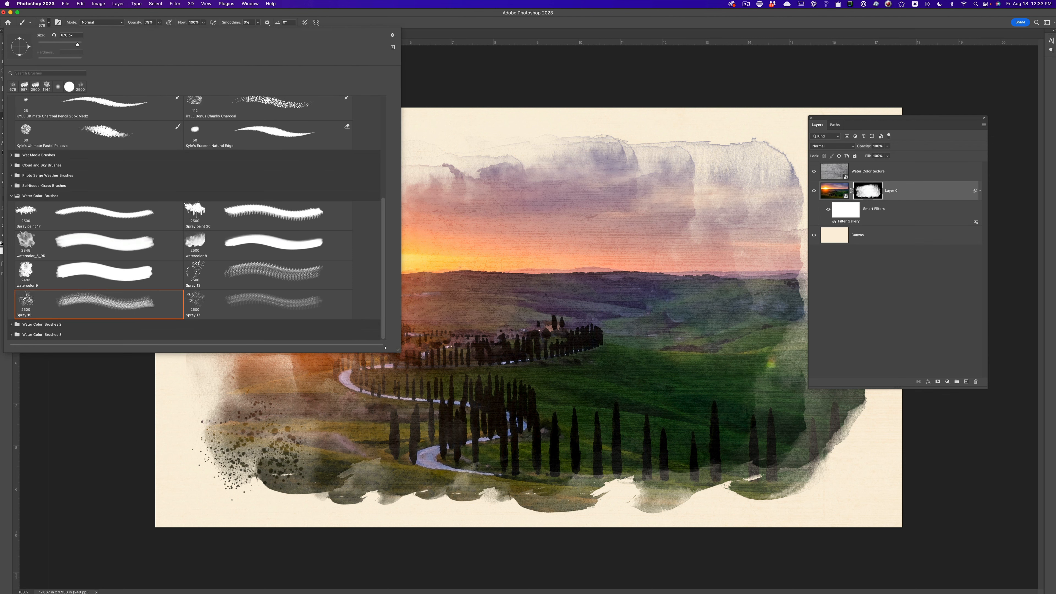
pyautogui.click(198, 305)
pyautogui.click(785, 448)
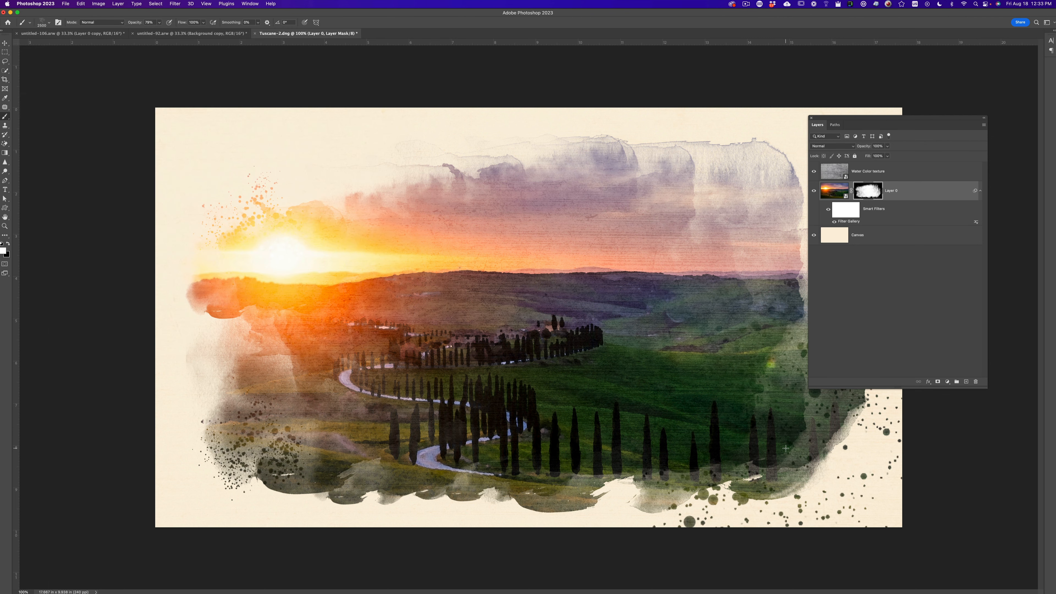
pyautogui.keyDown('ctrl'); pyautogui.keyDown('alt'); pyautogui.moveTo(658, 371); pyautogui.dragTo(533, 371); pyautogui.keyUp('alt'); pyautogui.keyUp('ctrl')
pyautogui.moveTo(839, 120); pyautogui.dragTo(944, 129)
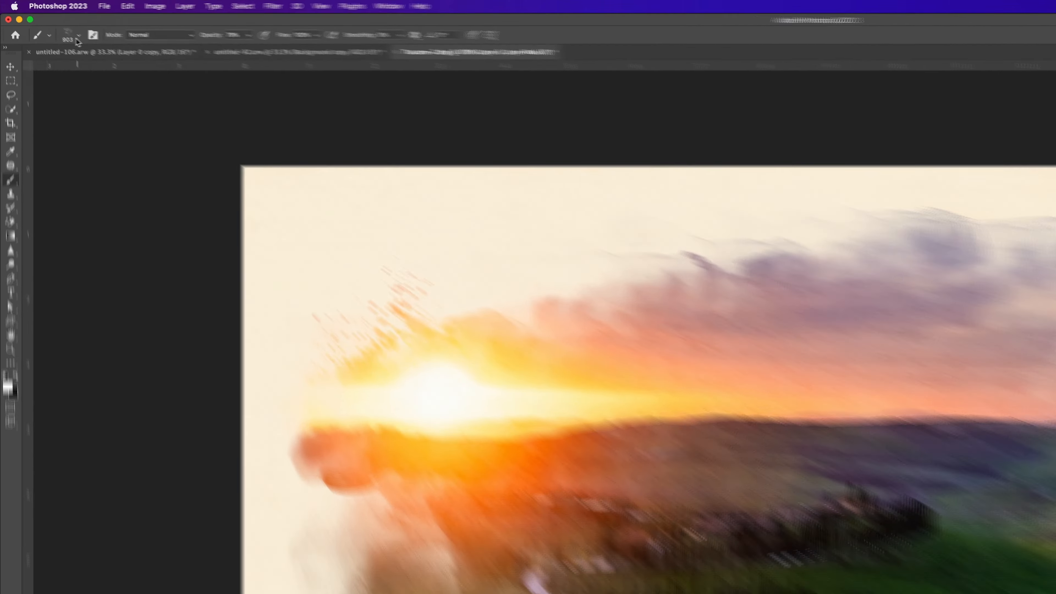
# Rotate the Spray 17 brush tip and stamp fine splatter on the mask along the picture's upper, lower and upper-right edges.
pyautogui.click(51, 23)
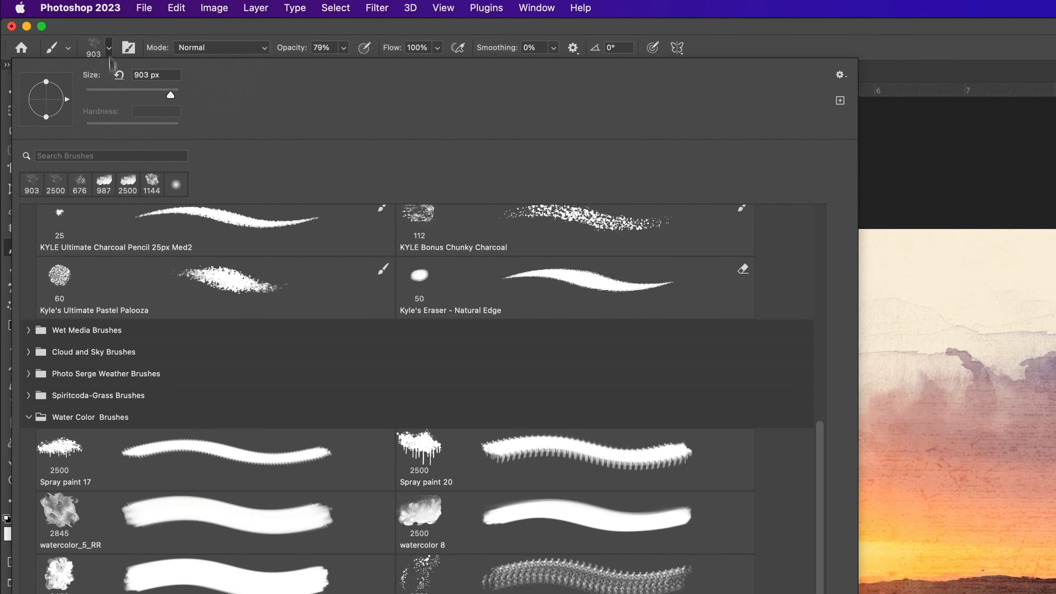
pyautogui.moveTo(68, 99); pyautogui.dragTo(66, 113)
pyautogui.click(1007, 416)
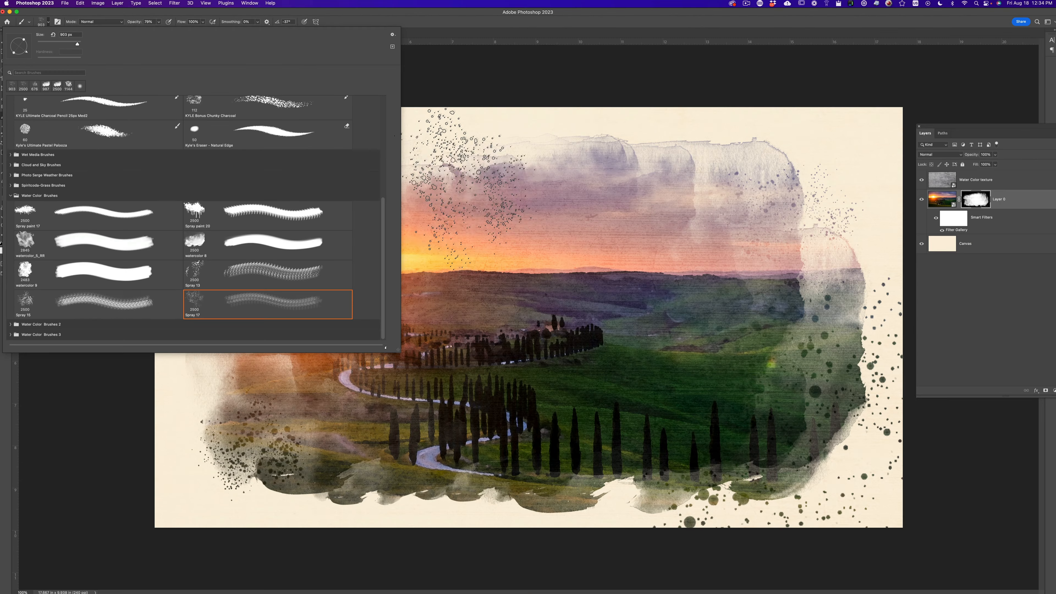
pyautogui.click(526, 482)
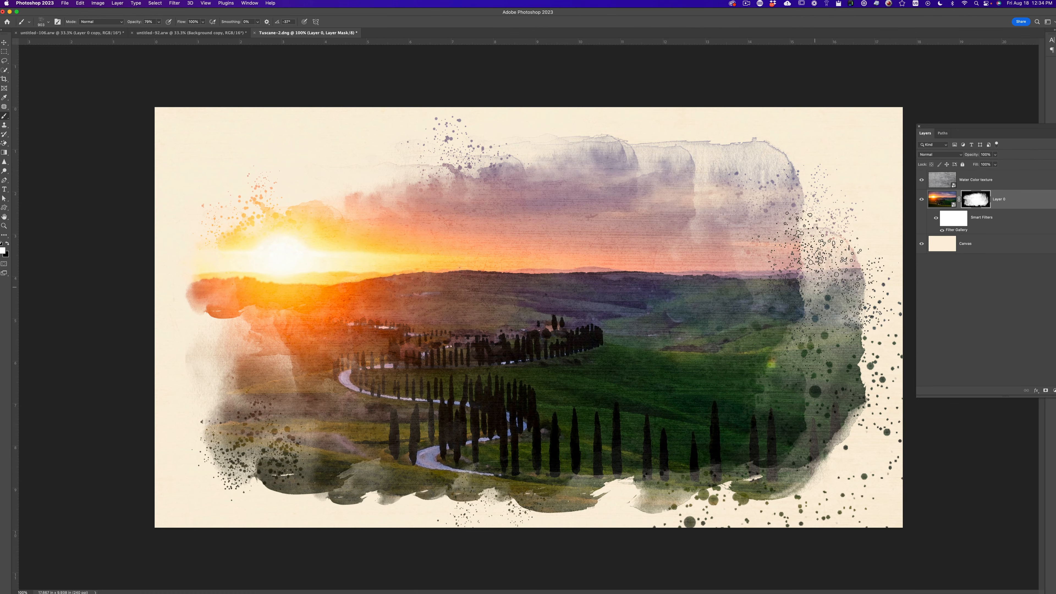
pyautogui.click(744, 184)
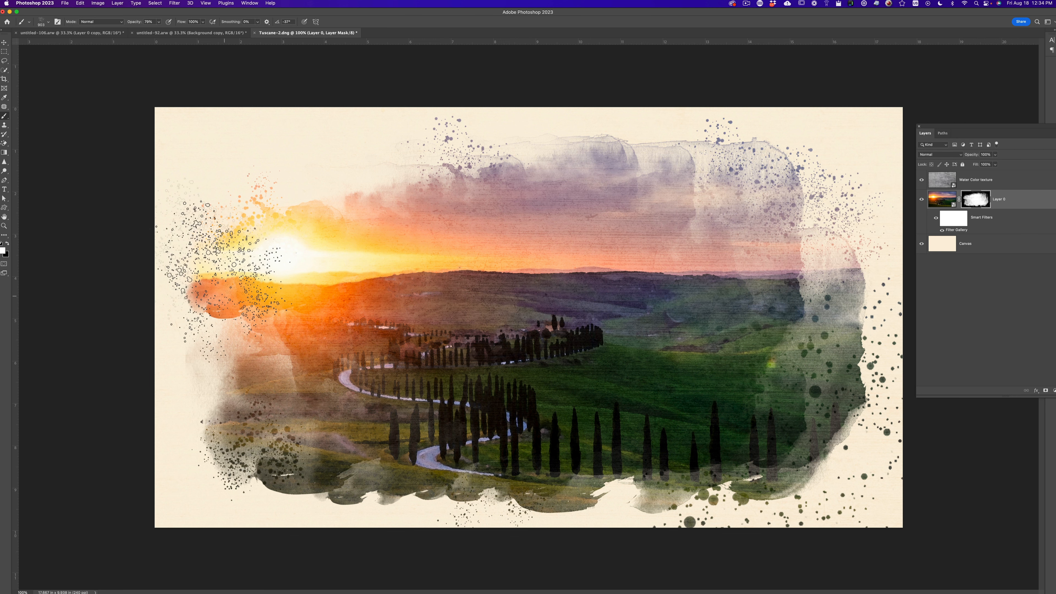
# Choose the Spray 13 brush, reduce its size and stamp splatter on the mask along the picture's left and right edges.
pyautogui.click(48, 23)
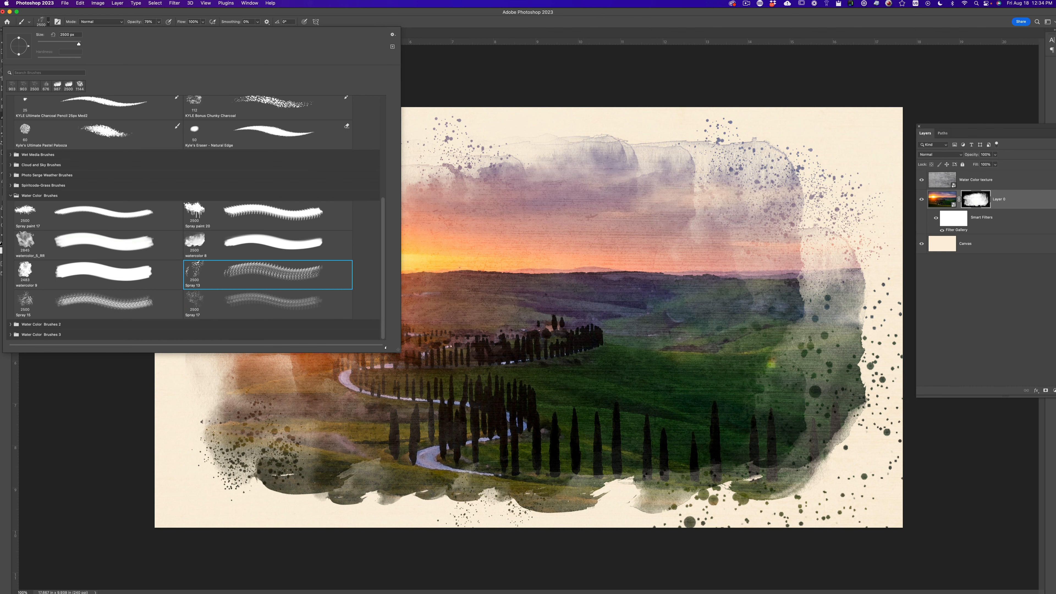
pyautogui.keyDown('ctrl'); pyautogui.keyDown('alt'); pyautogui.moveTo(554, 325); pyautogui.dragTo(278, 325); pyautogui.keyUp('alt'); pyautogui.keyUp('ctrl')
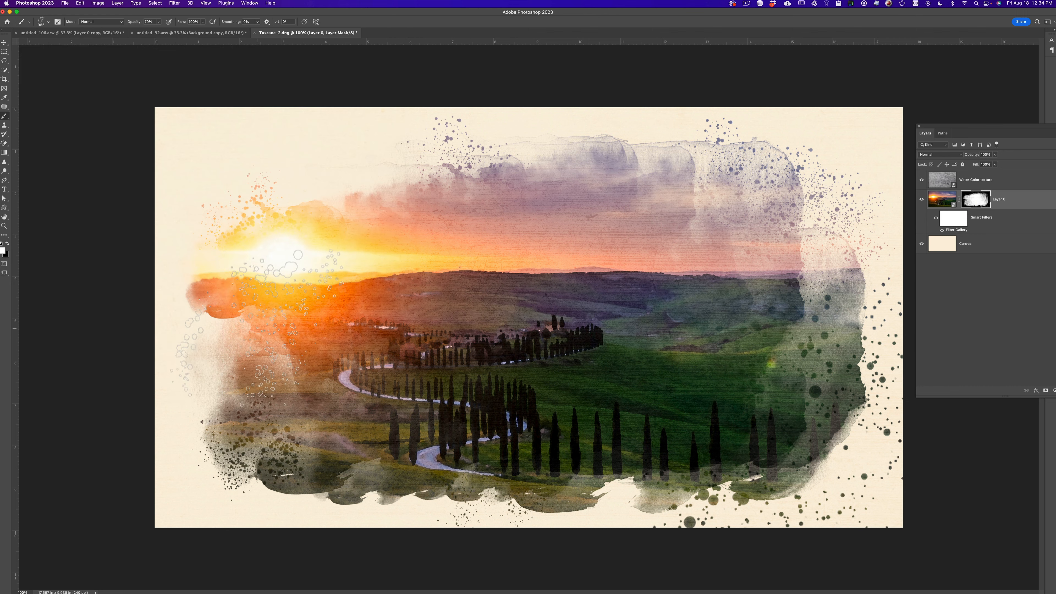
pyautogui.click(243, 328)
pyautogui.click(791, 299)
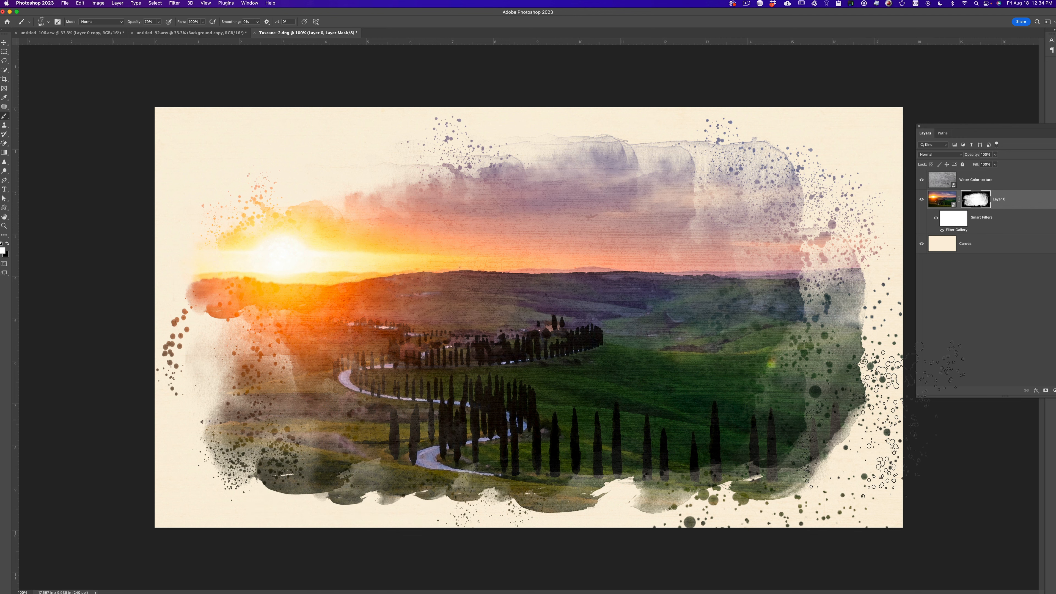
pyautogui.click(784, 283)
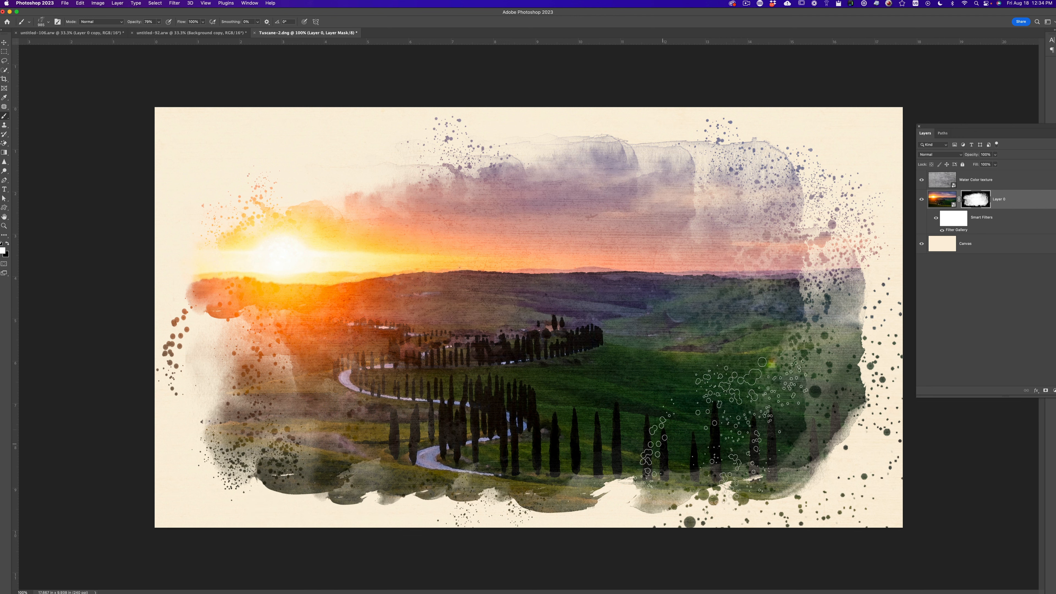
# Choose the watercolor_5_RR brush, reduce it to 987 px and fill in the faded left, upper-right and right areas of the mask.
pyautogui.click(47, 22)
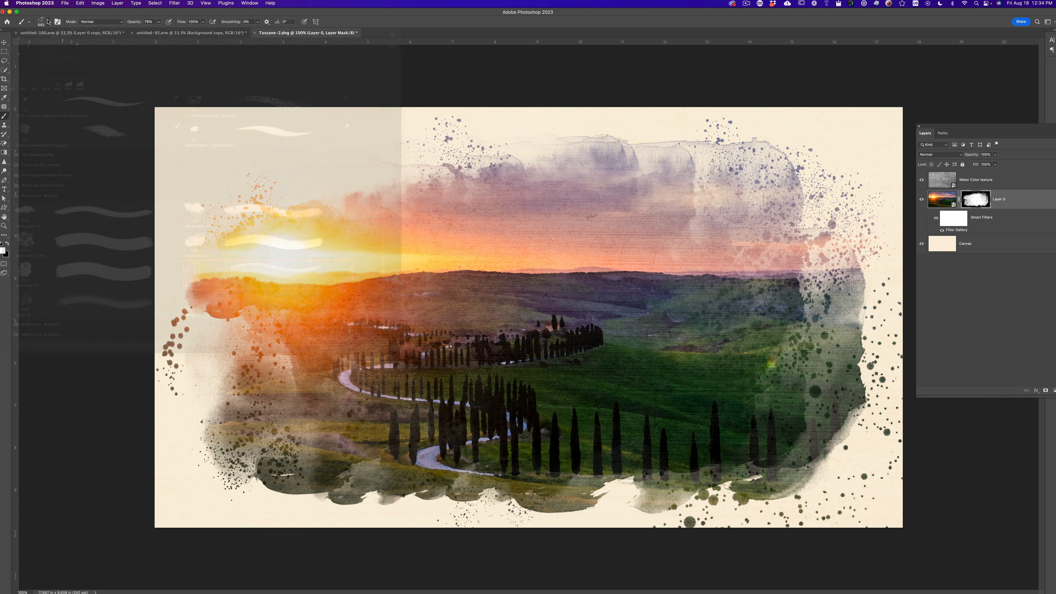
pyautogui.click(98, 244)
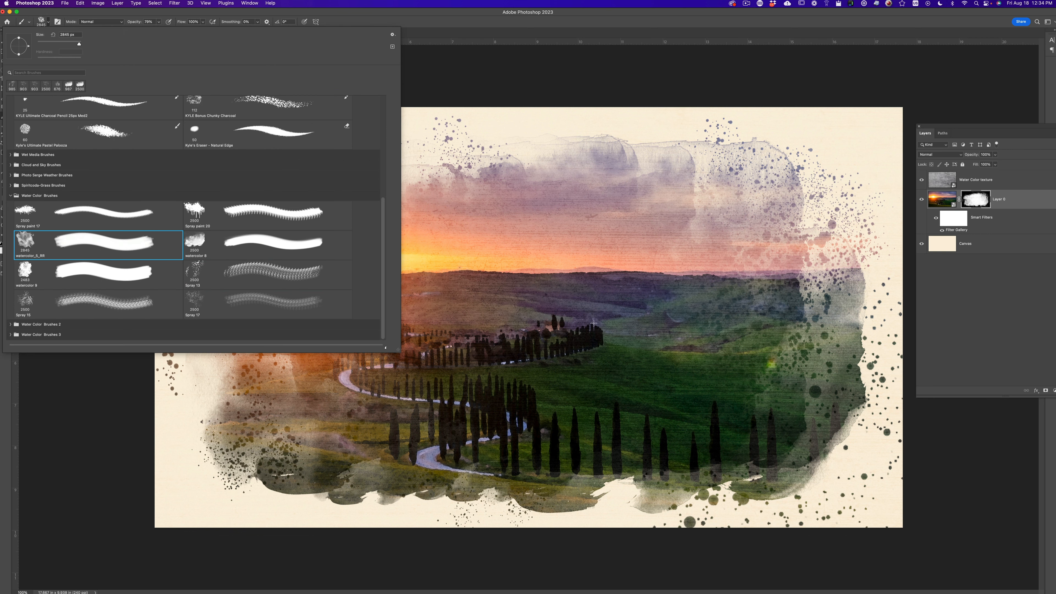
pyautogui.moveTo(605, 312)
pyautogui.keyDown('ctrl'); pyautogui.keyDown('alt'); pyautogui.mouseDown()
pyautogui.moveTo(407, 312)
pyautogui.moveTo(441, 312)
pyautogui.moveTo(430, 312)
pyautogui.mouseUp(); pyautogui.keyUp('alt'); pyautogui.keyUp('ctrl')
pyautogui.moveTo(288, 377); pyautogui.dragTo(378, 391)
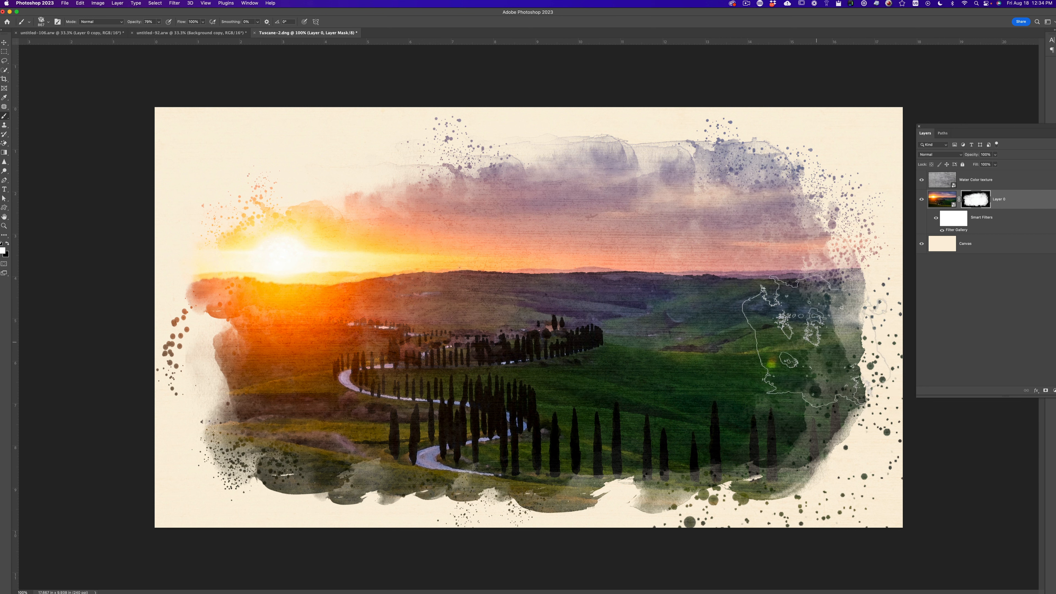
pyautogui.click(819, 337)
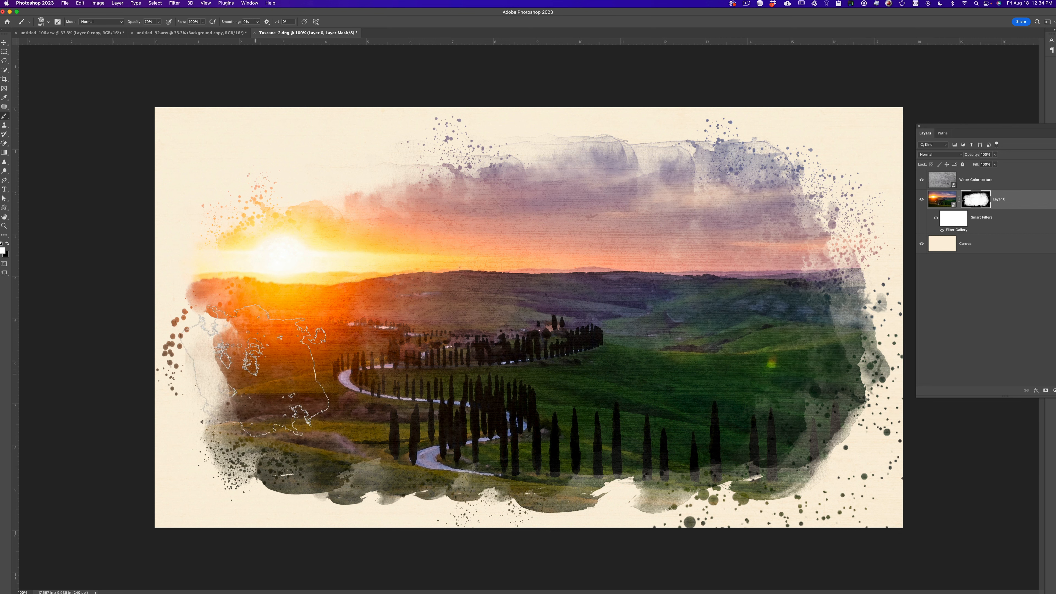
# Paint the mask to extend the landscape along the left edge and bring the sky into both upper corners.
pyautogui.click(233, 368)
pyautogui.click(213, 410)
pyautogui.click(237, 322)
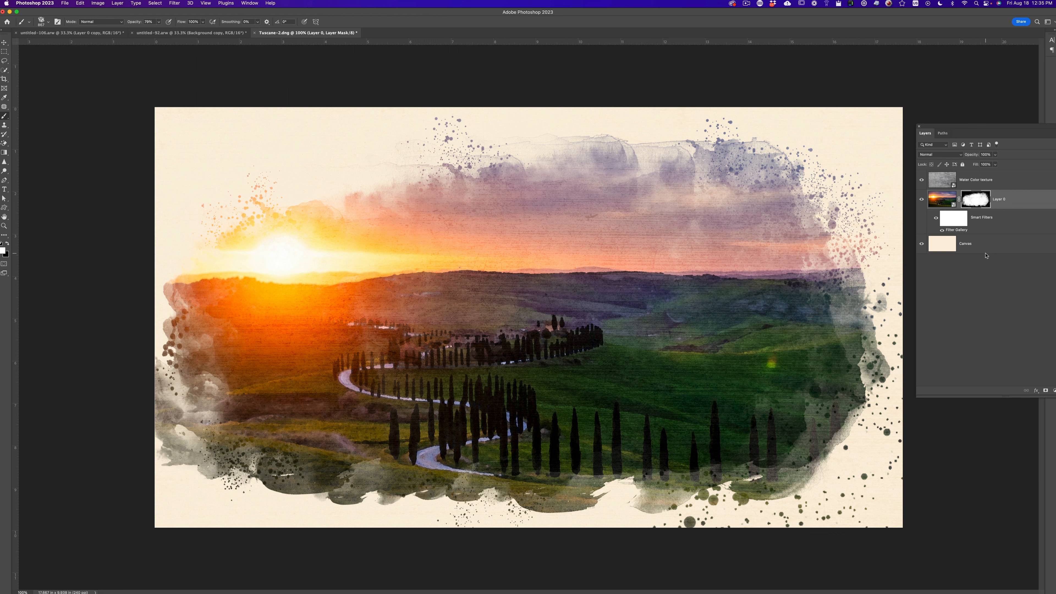
pyautogui.moveTo(848, 156)
pyautogui.mouseDown()
pyautogui.moveTo(798, 177)
pyautogui.moveTo(833, 178)
pyautogui.moveTo(407, 189)
pyautogui.moveTo(261, 258)
pyautogui.mouseUp()
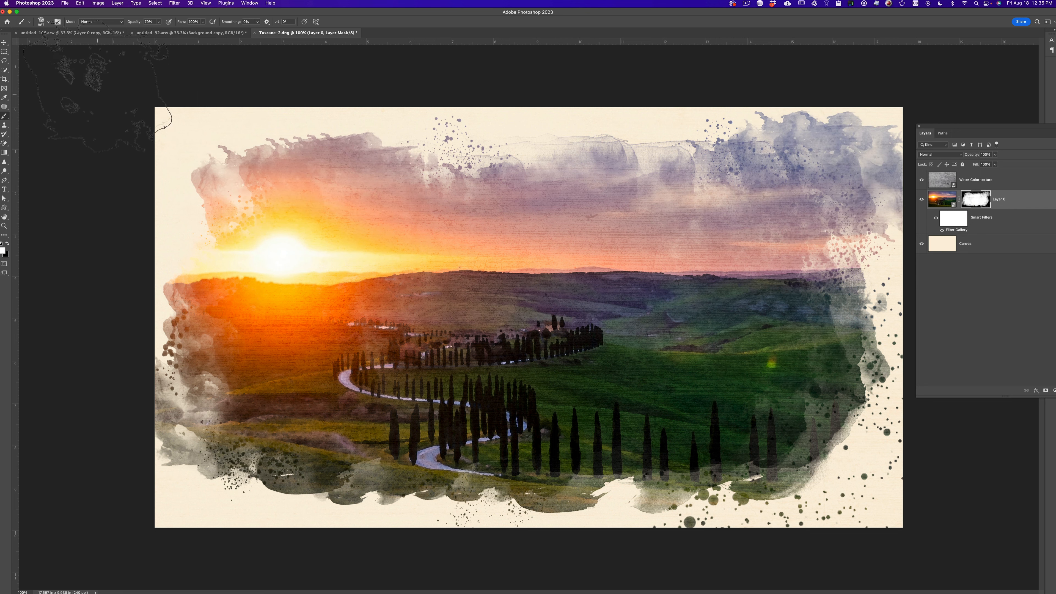
# Switch to a 2500 px spray brush and stamp large splatter on the mask along the upper edge of the sky.
pyautogui.click(42, 22)
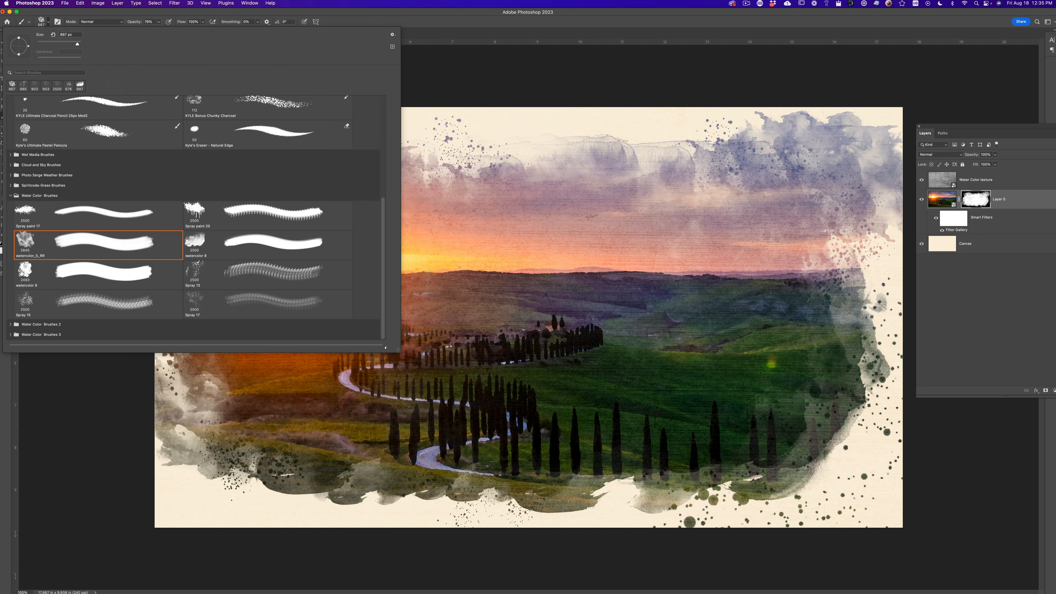
pyautogui.click(444, 245)
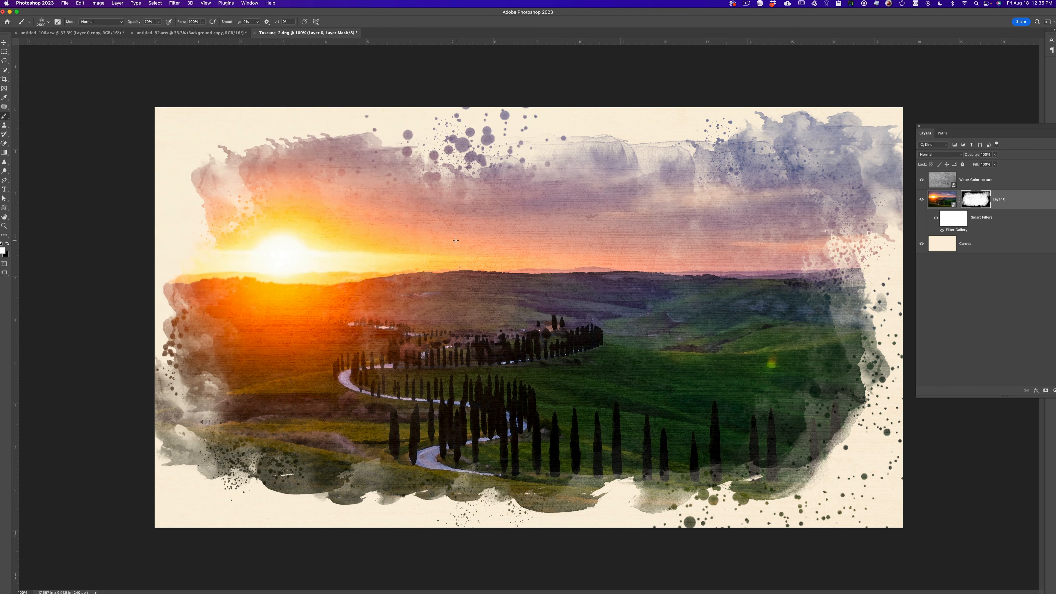
pyautogui.click(275, 203)
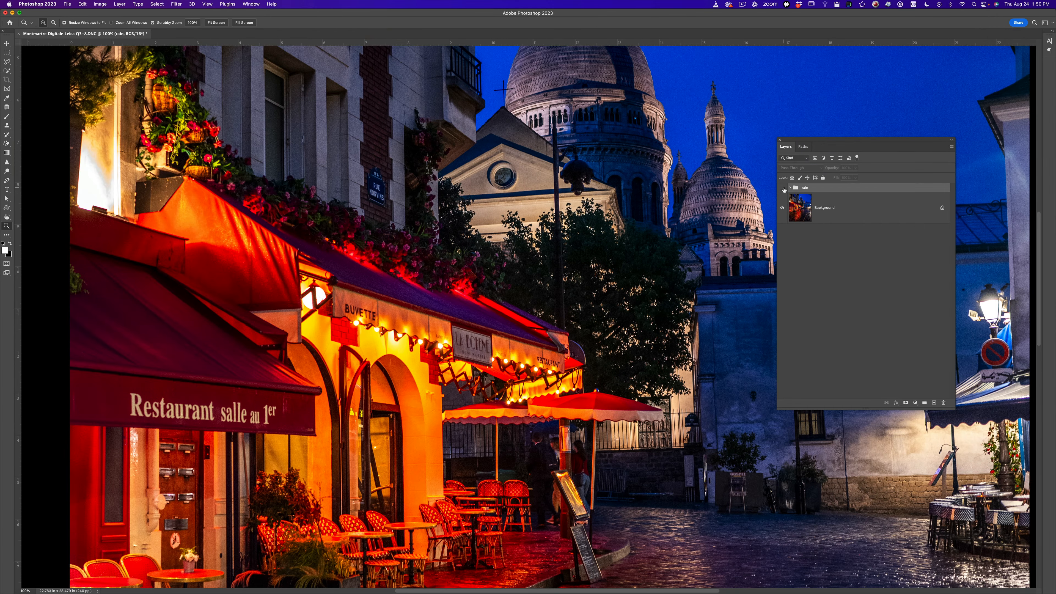
pyautogui.hscroll(5, 457, 317)
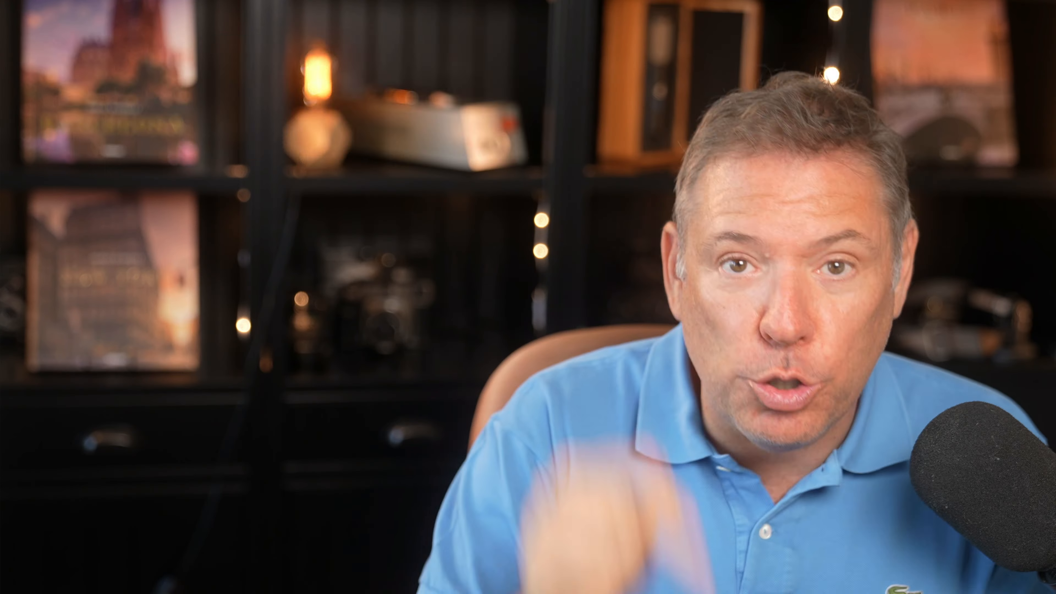